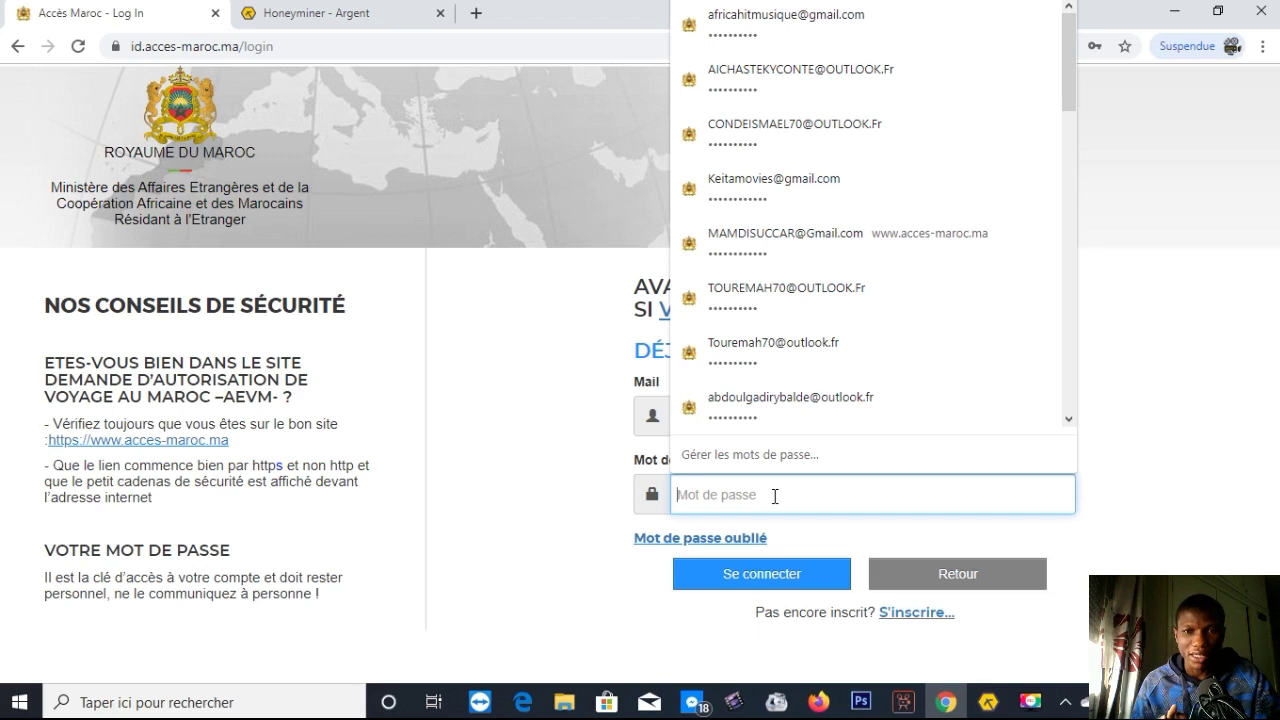
Open the new account registration form from the login page and look over its fields.
{"action": "left_click", "coordinate": [1160, 460]}
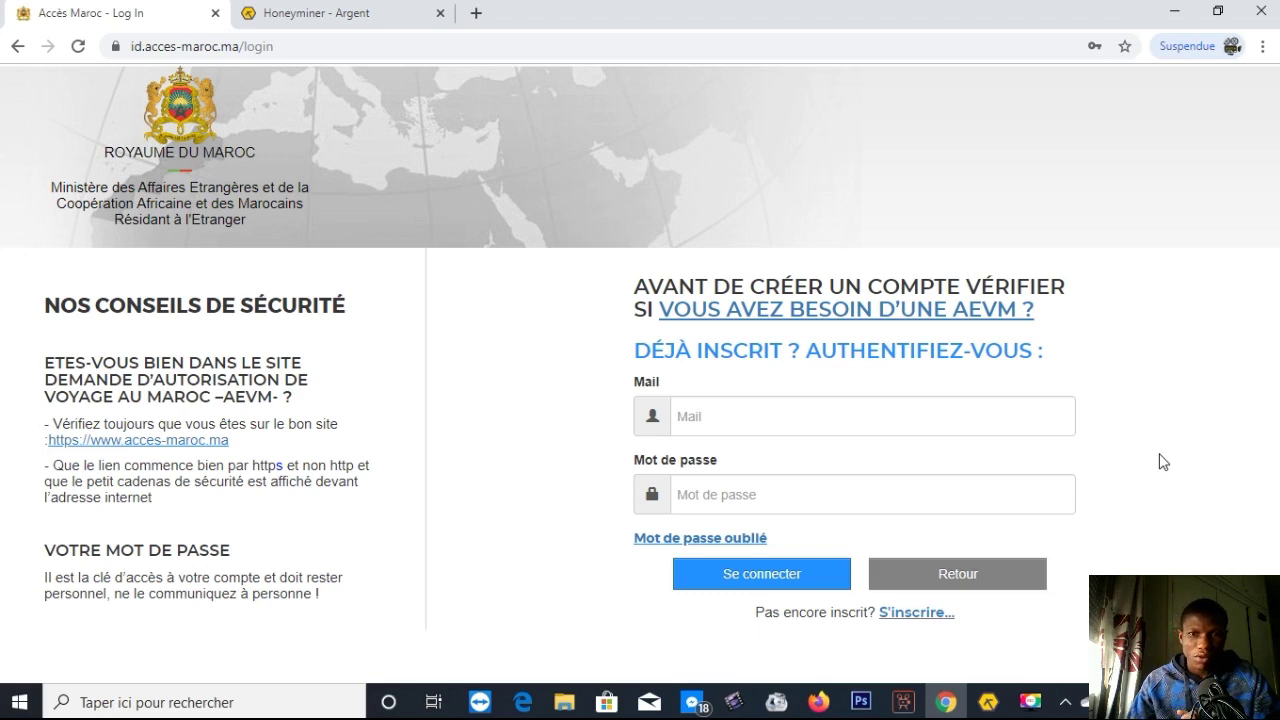
{"action": "left_click", "coordinate": [928, 613]}
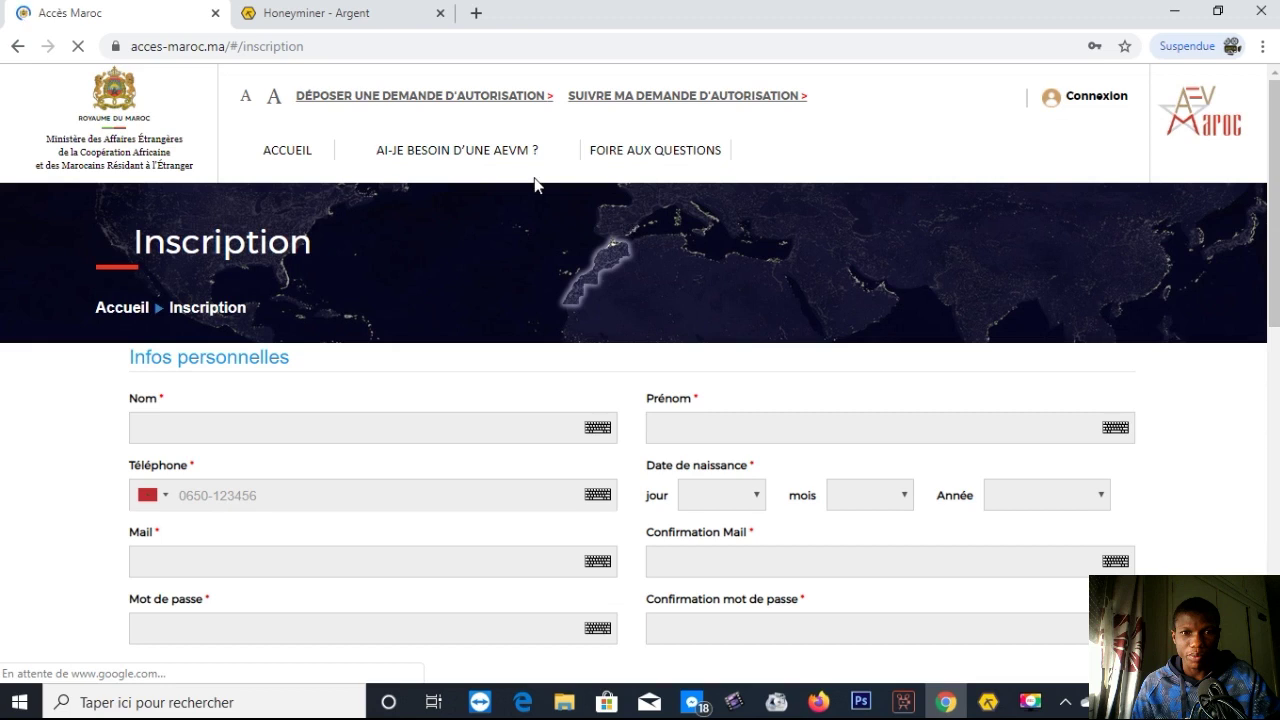
{"action": "scroll", "coordinate": [360, 343], "scroll_direction": "down", "scroll_amount": 2}
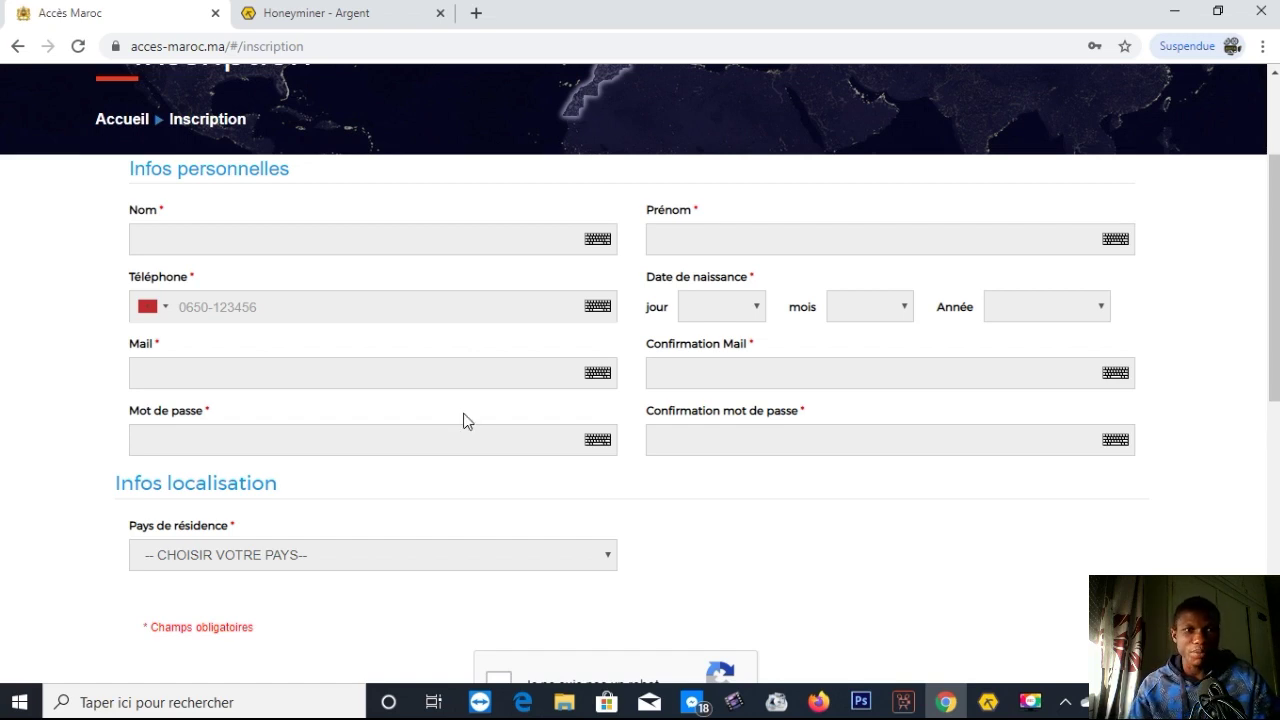
{"action": "scroll", "coordinate": [466, 415], "scroll_direction": "down", "scroll_amount": 4}
{"action": "scroll", "coordinate": [469, 403], "scroll_direction": "up", "scroll_amount": 4}
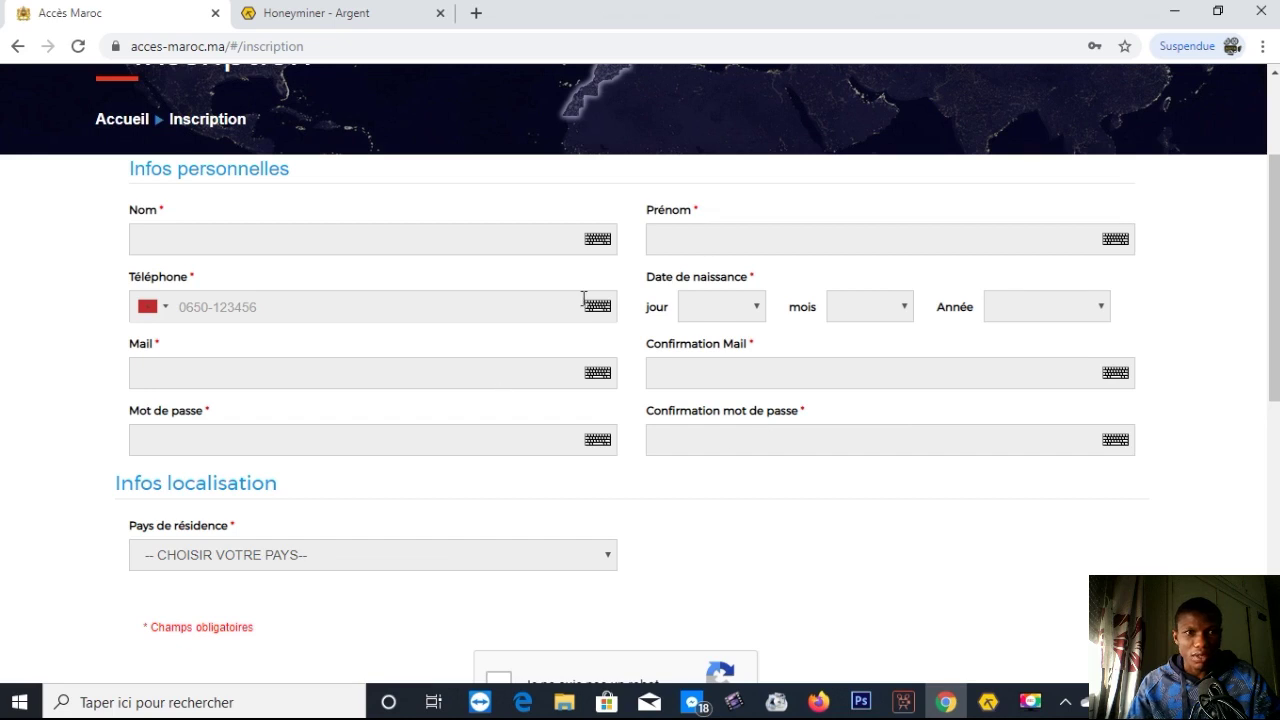
{"action": "left_click", "coordinate": [584, 245]}
{"action": "left_click", "coordinate": [694, 251]}
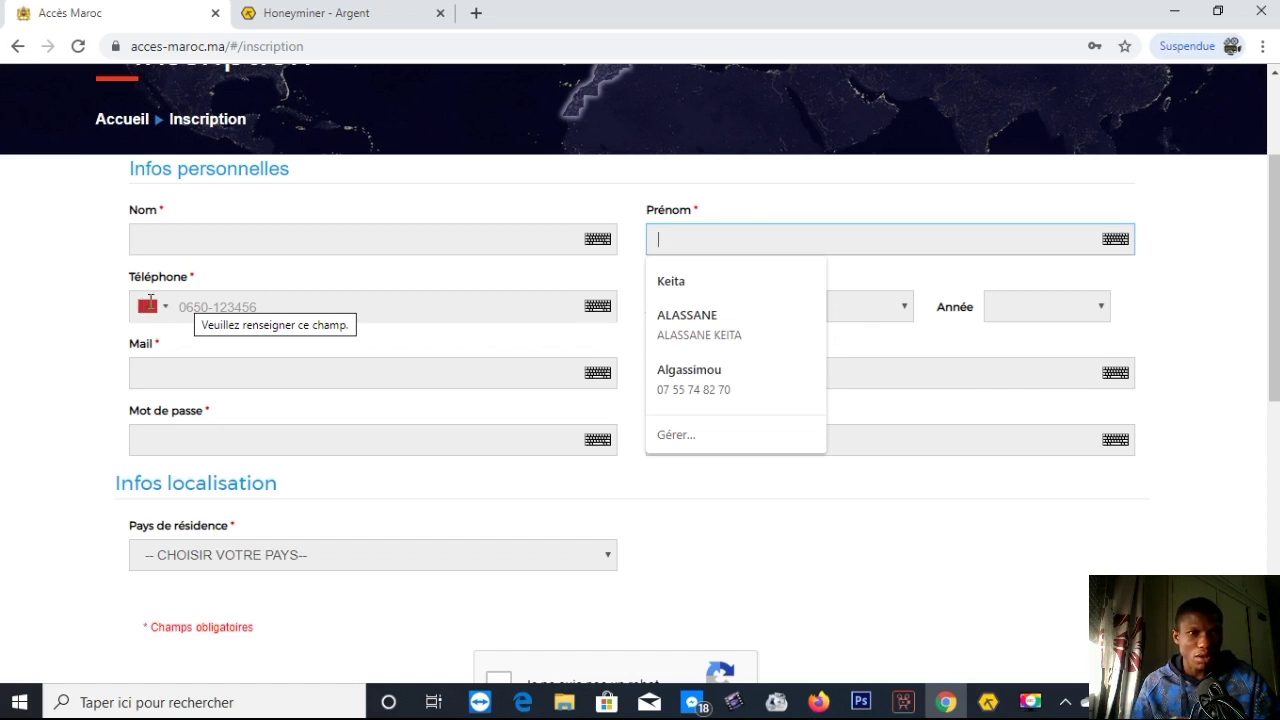
{"action": "key", "text": "Escape"}
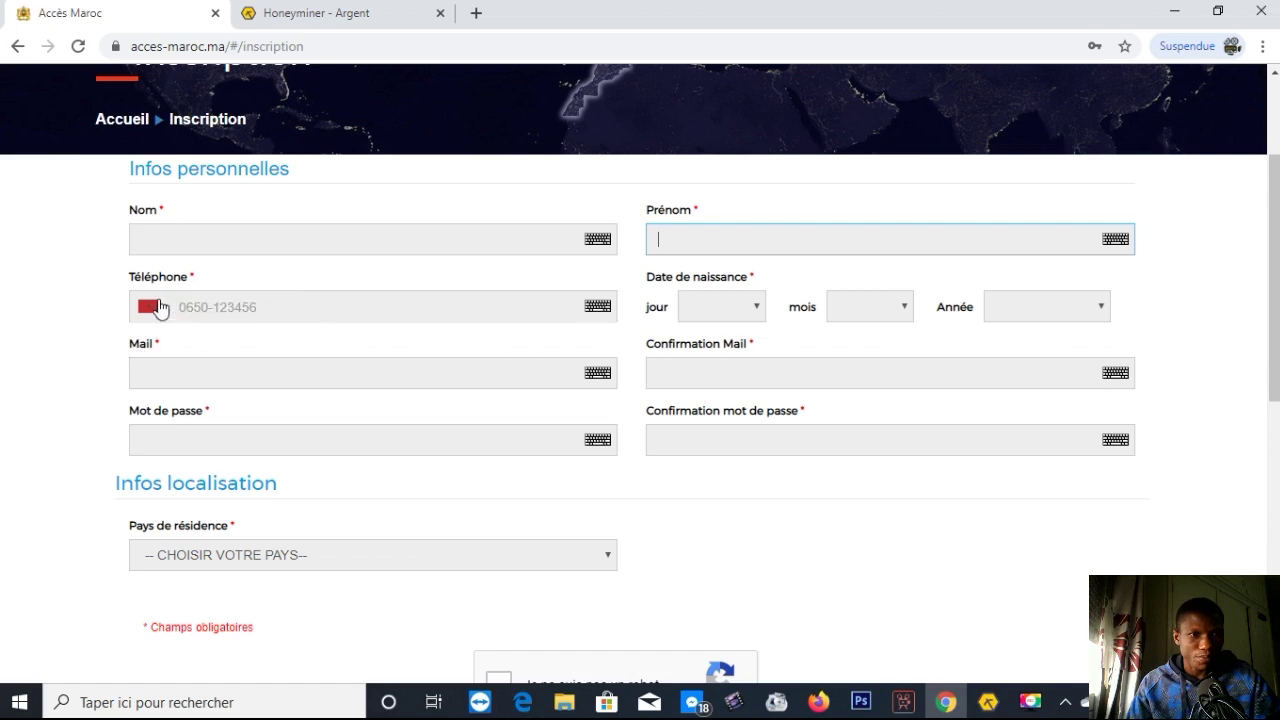
Set the country of the phone number to Guinea.
{"action": "left_click", "coordinate": [156, 310]}
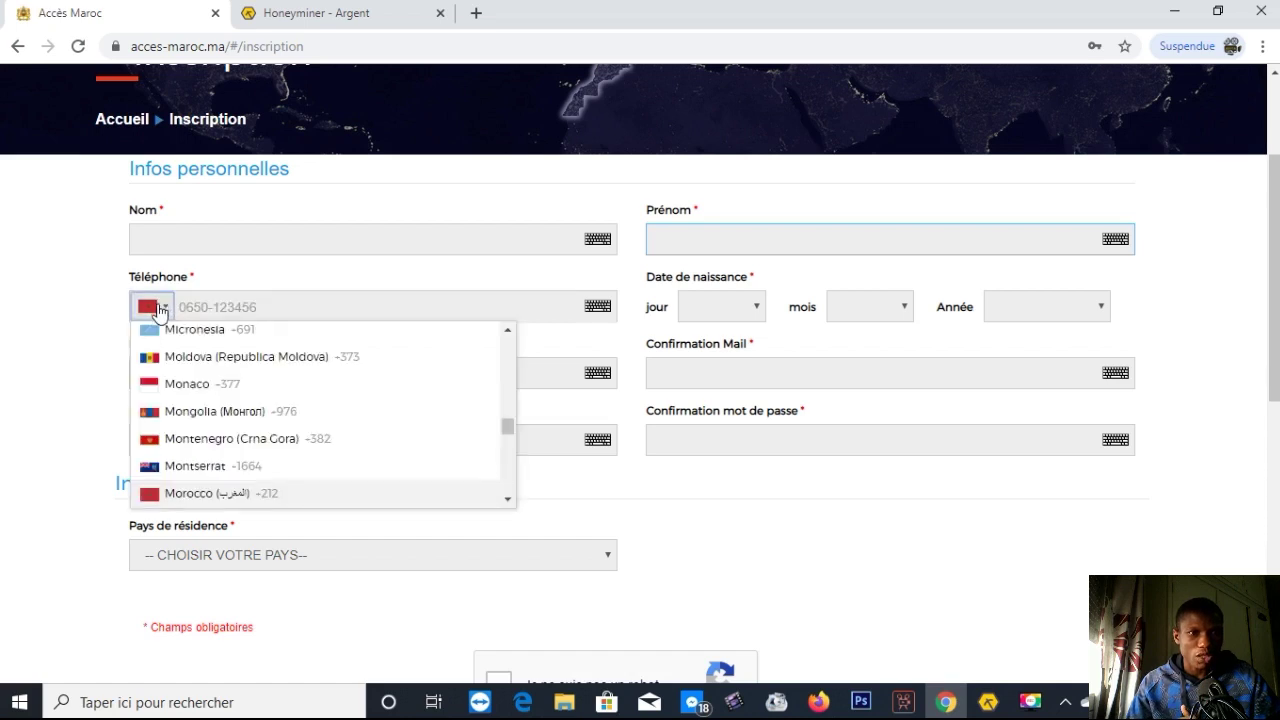
{"action": "left_click", "coordinate": [155, 314]}
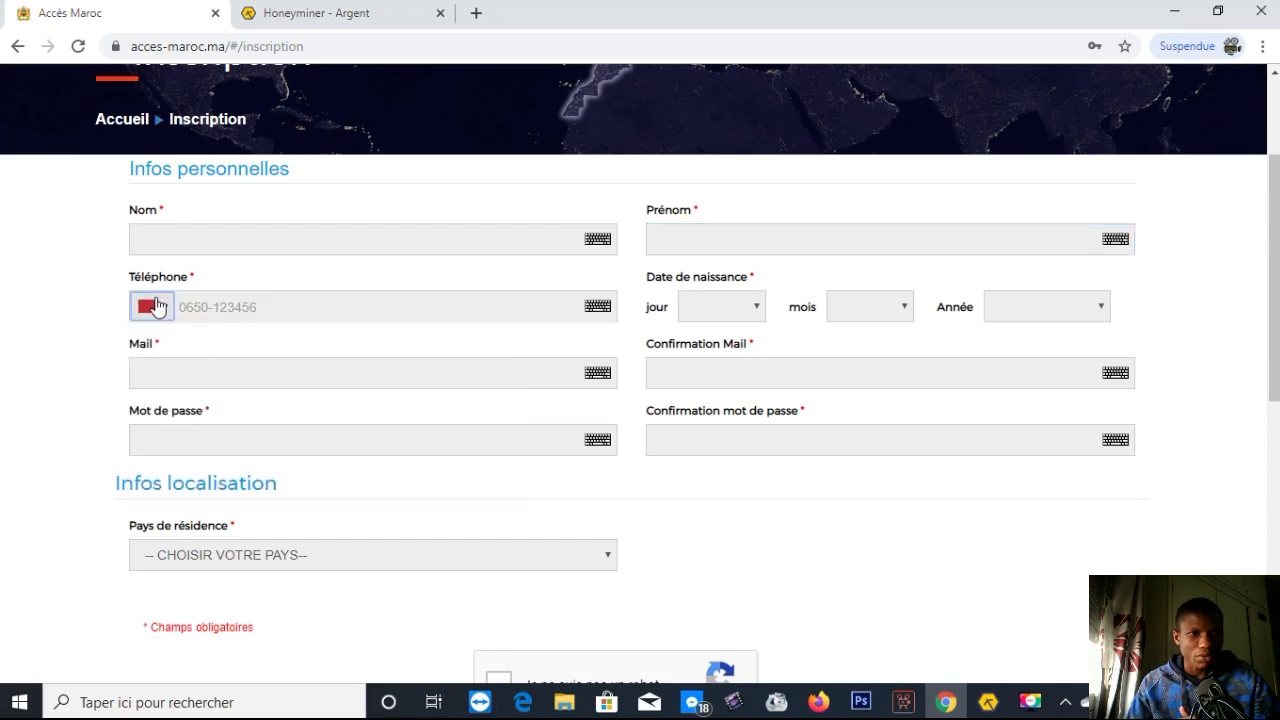
{"action": "left_click", "coordinate": [156, 307]}
{"action": "scroll", "coordinate": [178, 356], "scroll_direction": "down", "scroll_amount": 3}
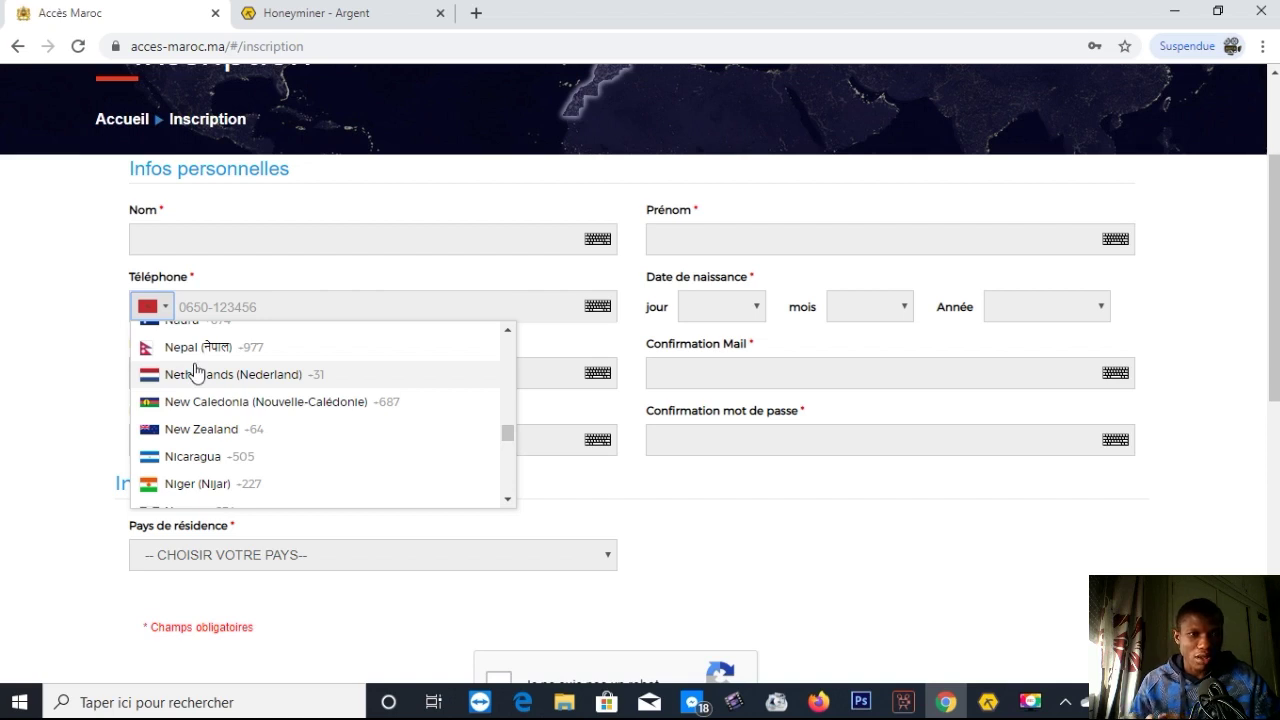
{"action": "scroll", "coordinate": [200, 375], "scroll_direction": "down", "scroll_amount": 3}
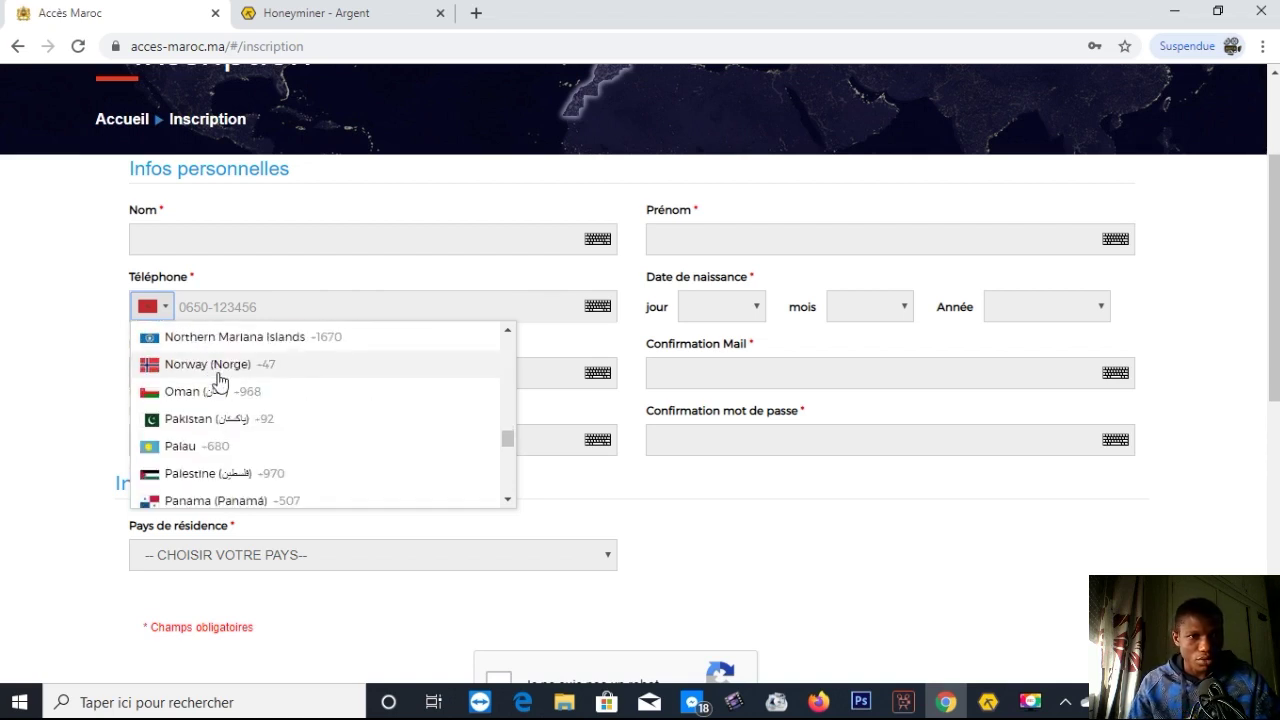
{"action": "scroll", "coordinate": [200, 410], "scroll_direction": "down", "scroll_amount": 2}
{"action": "scroll", "coordinate": [210, 430], "scroll_direction": "down", "scroll_amount": 2}
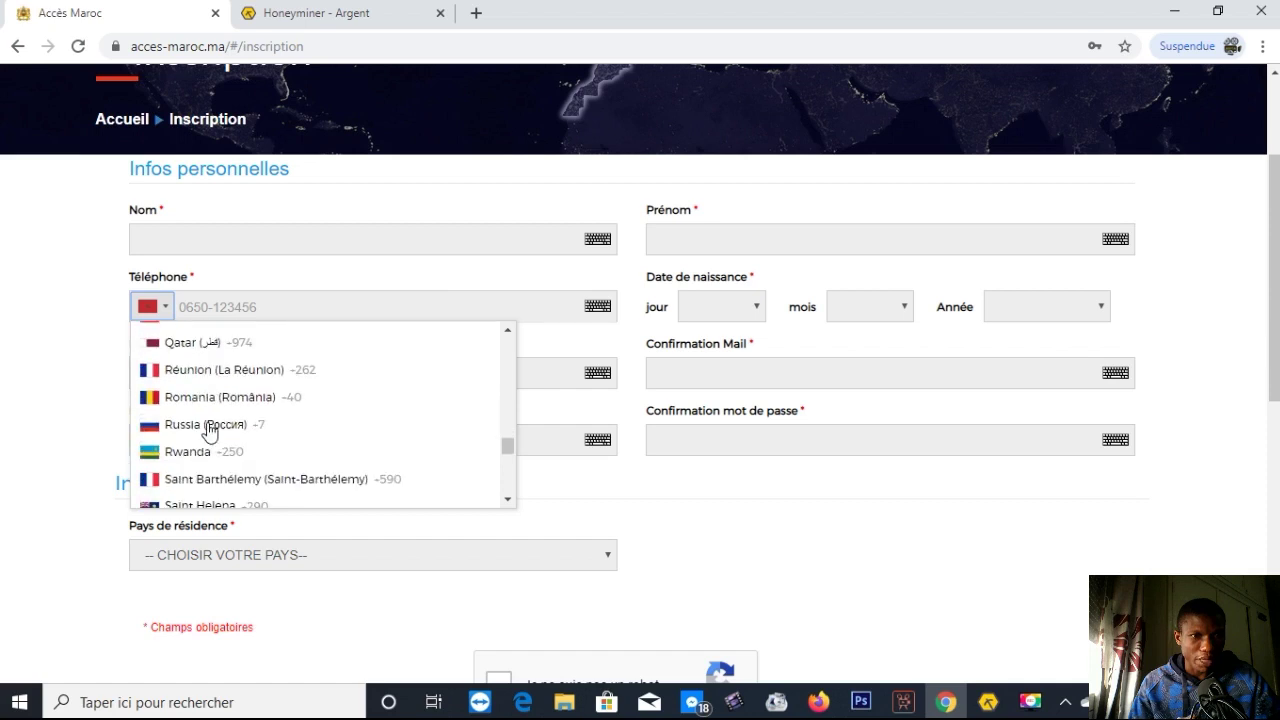
{"action": "scroll", "coordinate": [205, 440], "scroll_direction": "down", "scroll_amount": 6}
{"action": "scroll", "coordinate": [200, 440], "scroll_direction": "up", "scroll_amount": 6}
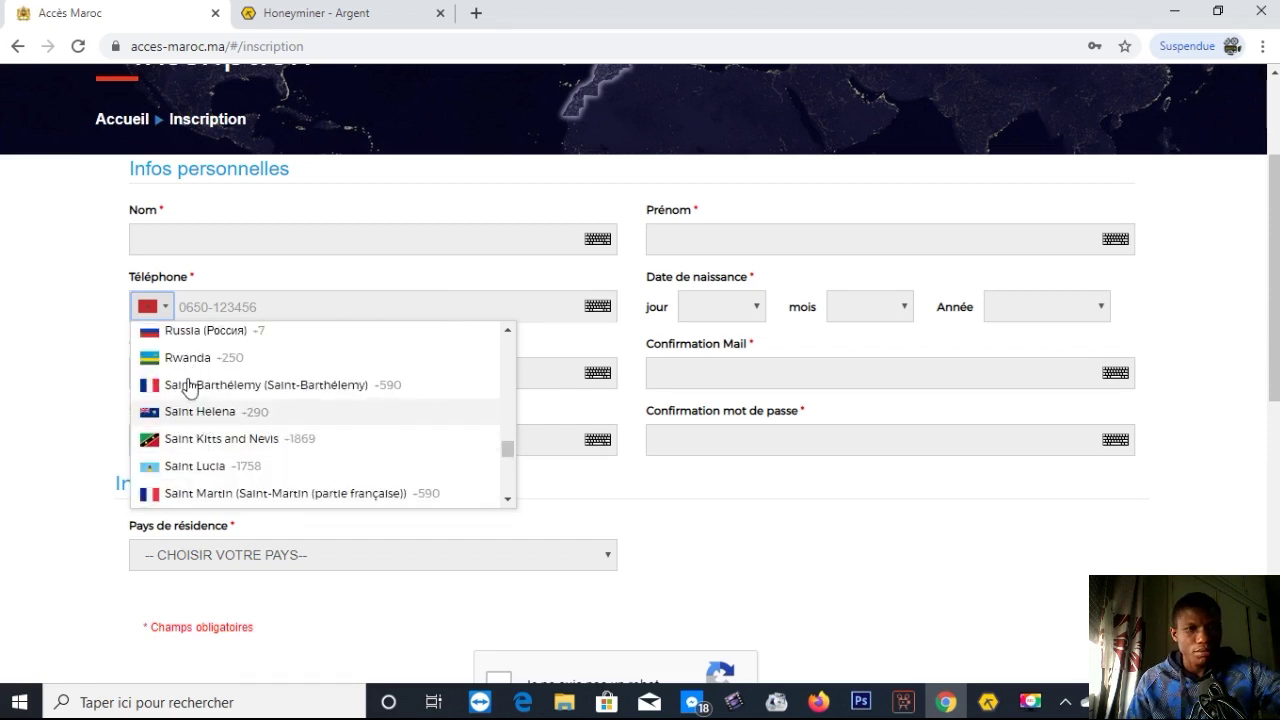
{"action": "type", "text": "gui"}
{"action": "key", "text": "Return"}
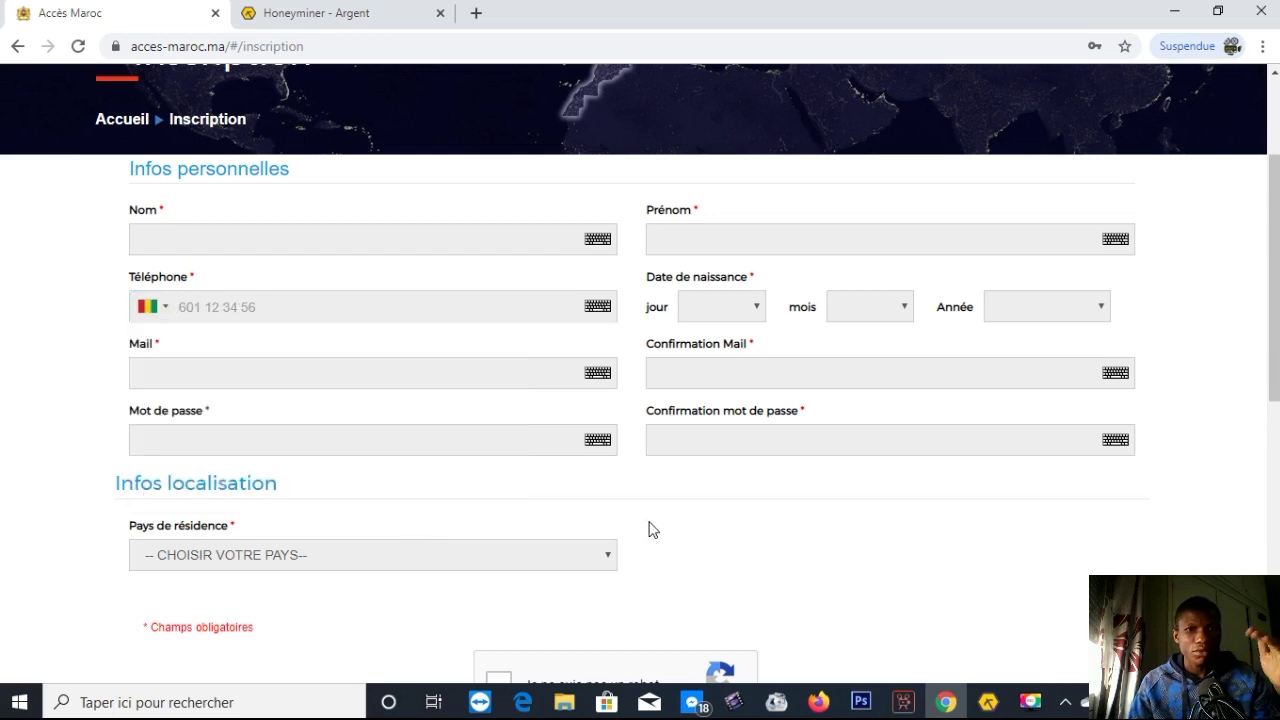
{"action": "left_click", "coordinate": [723, 308]}
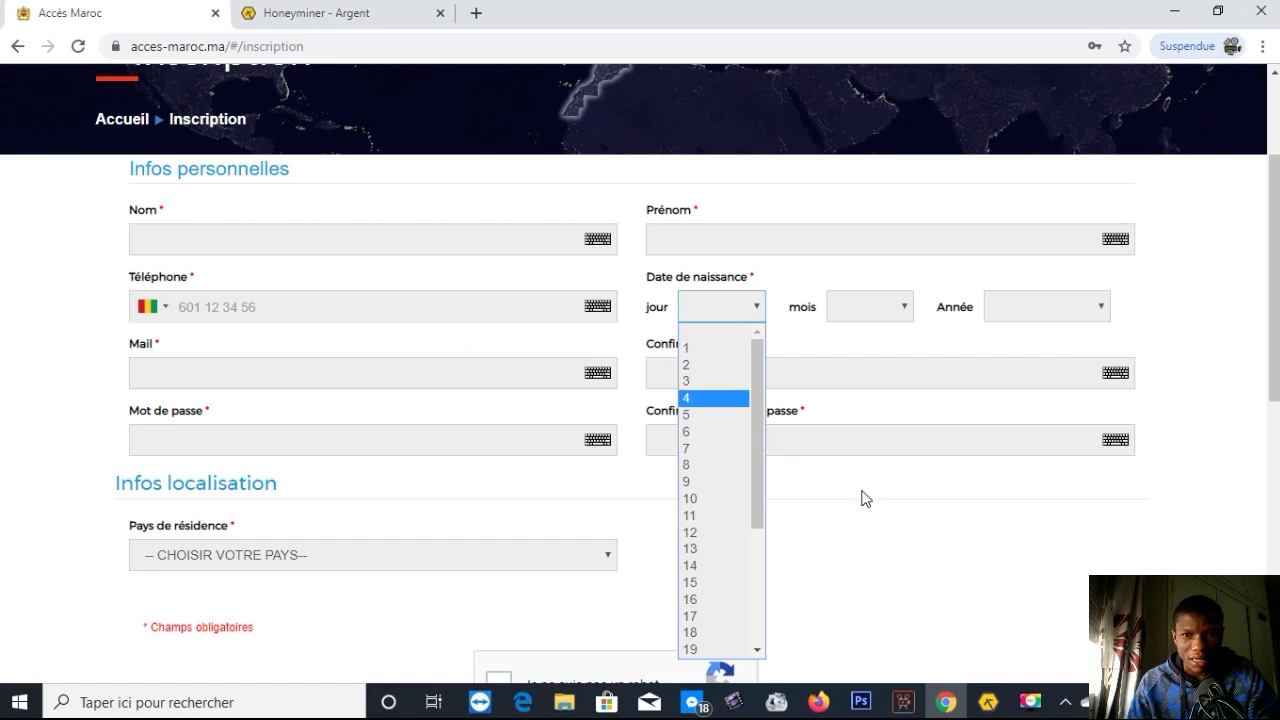
{"action": "left_click", "coordinate": [988, 500]}
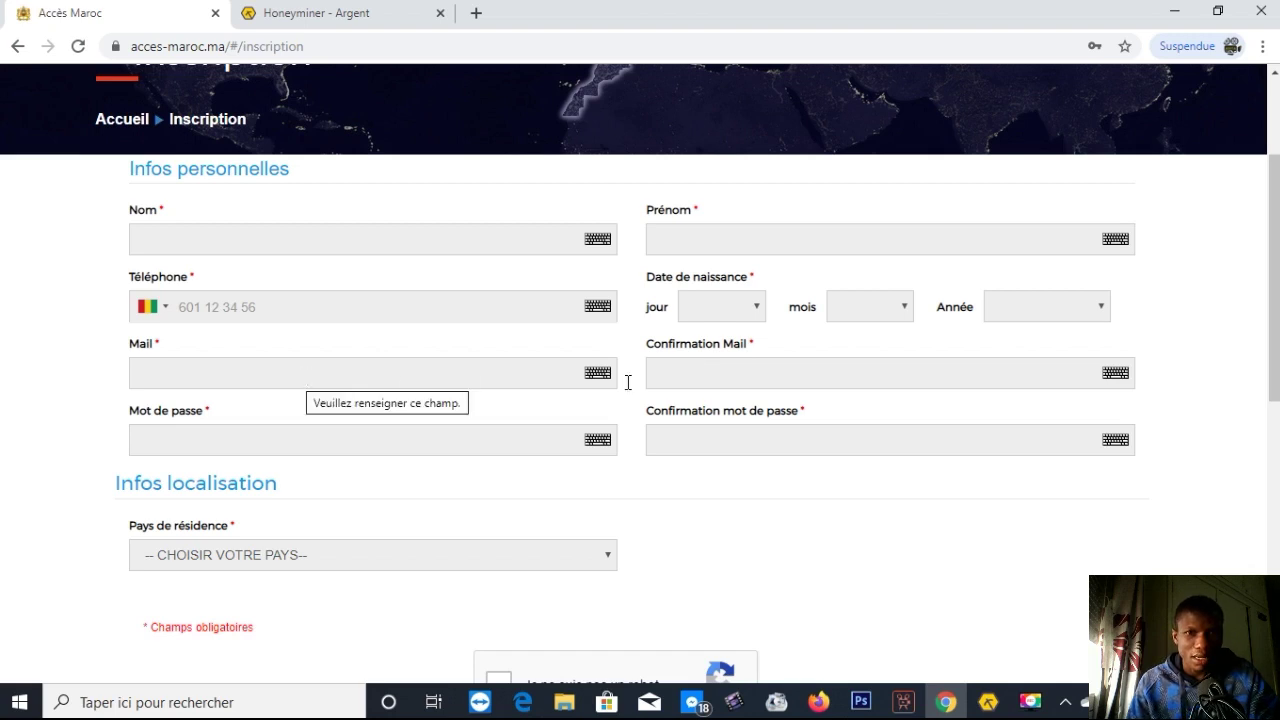
{"action": "left_click", "coordinate": [495, 370]}
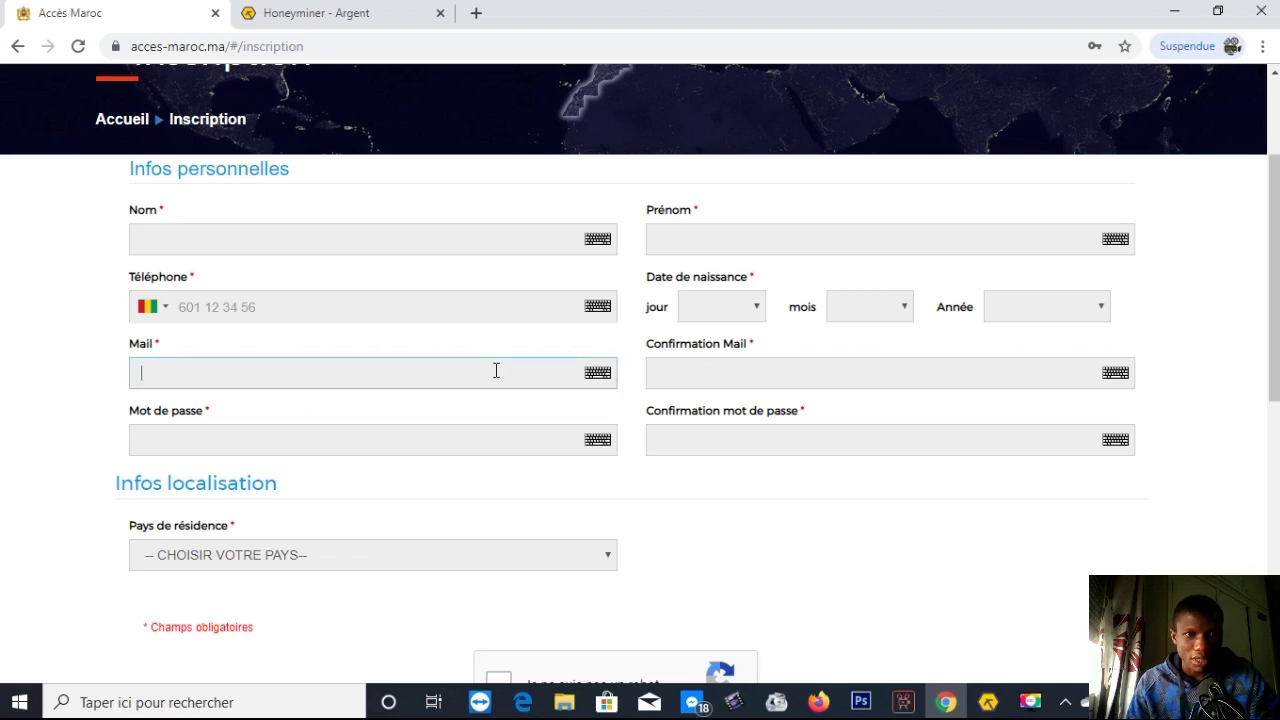
{"action": "left_click", "coordinate": [735, 381]}
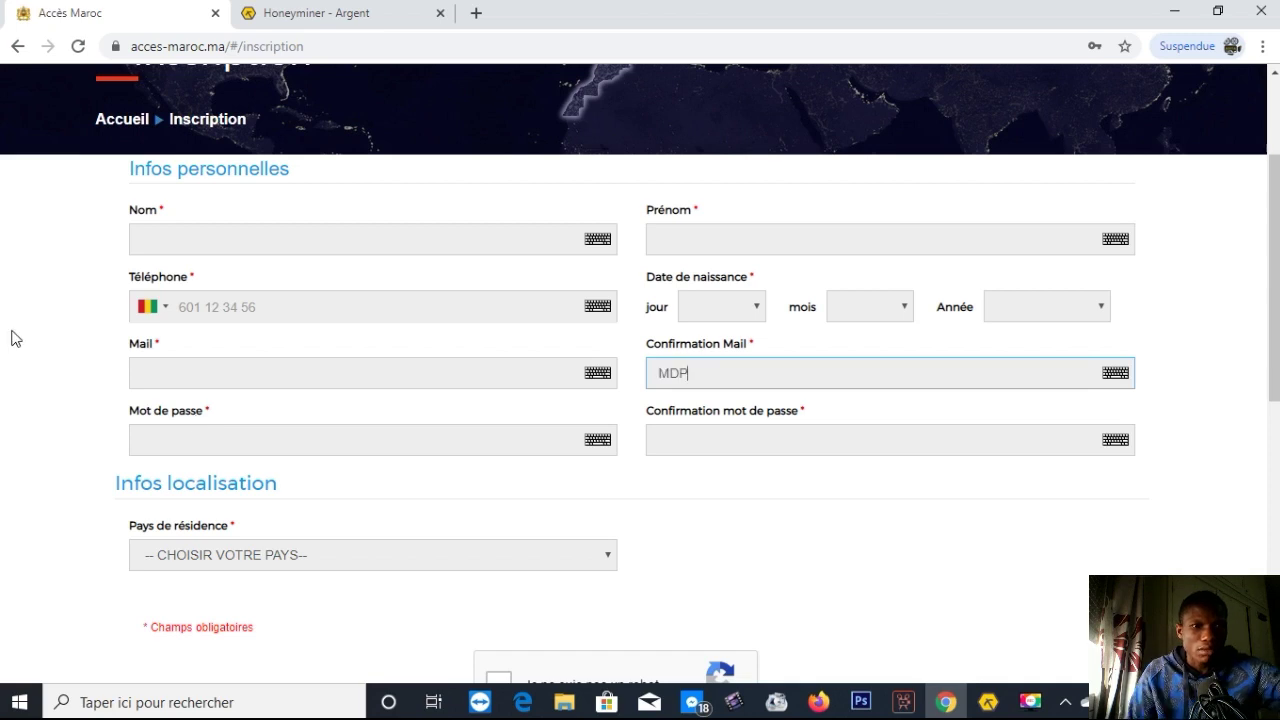
Try entering a sample password in the account password field, then clear it.
{"action": "left_click", "coordinate": [199, 446]}
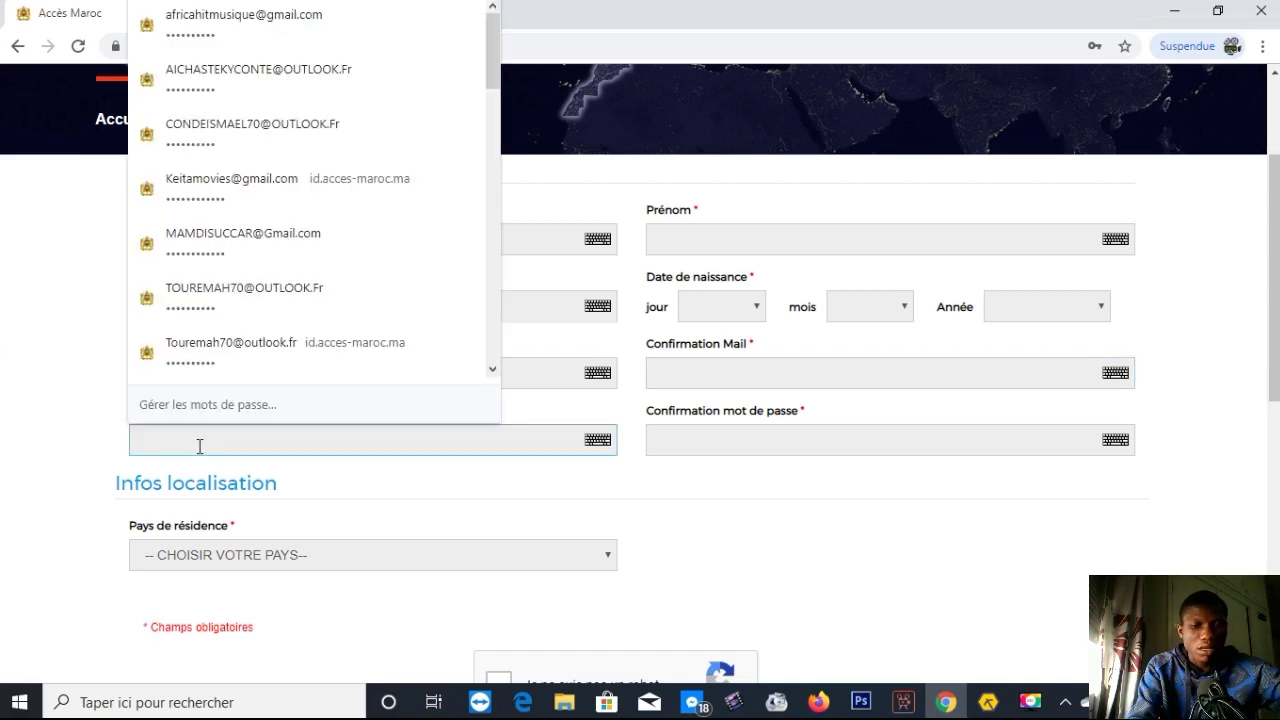
{"action": "type", "text": "••"}
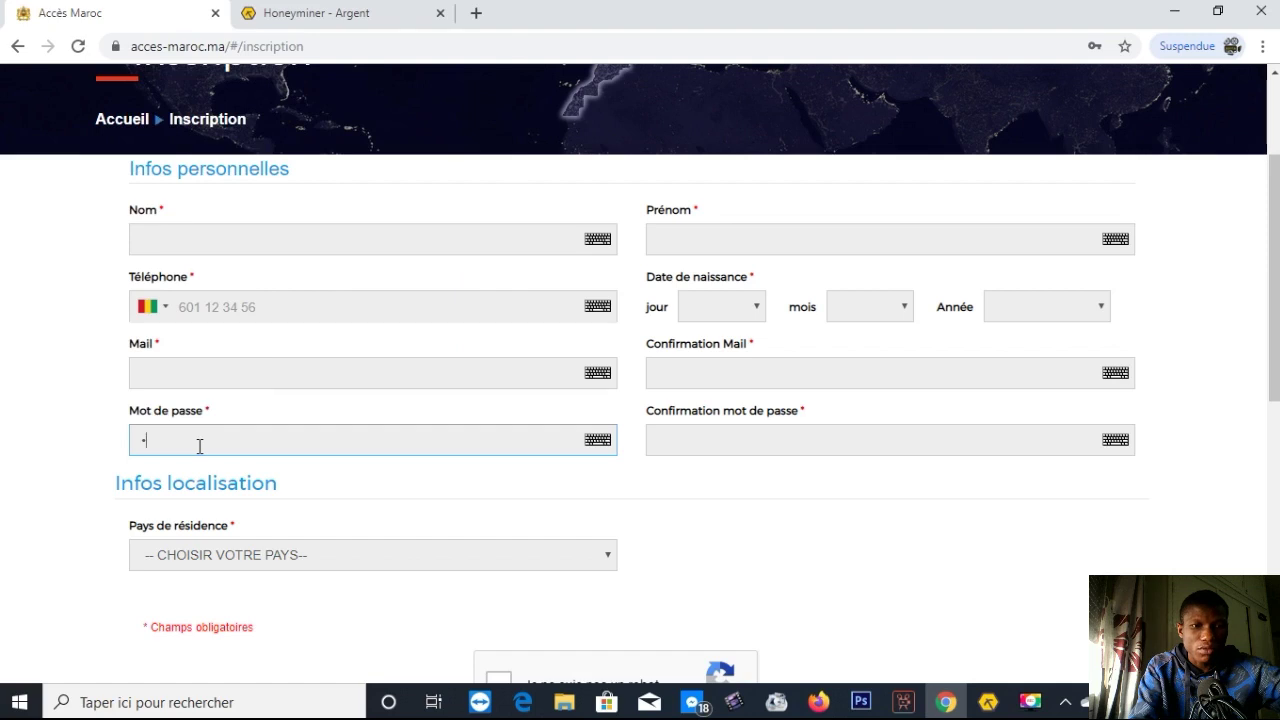
{"action": "type", "text": "•"}
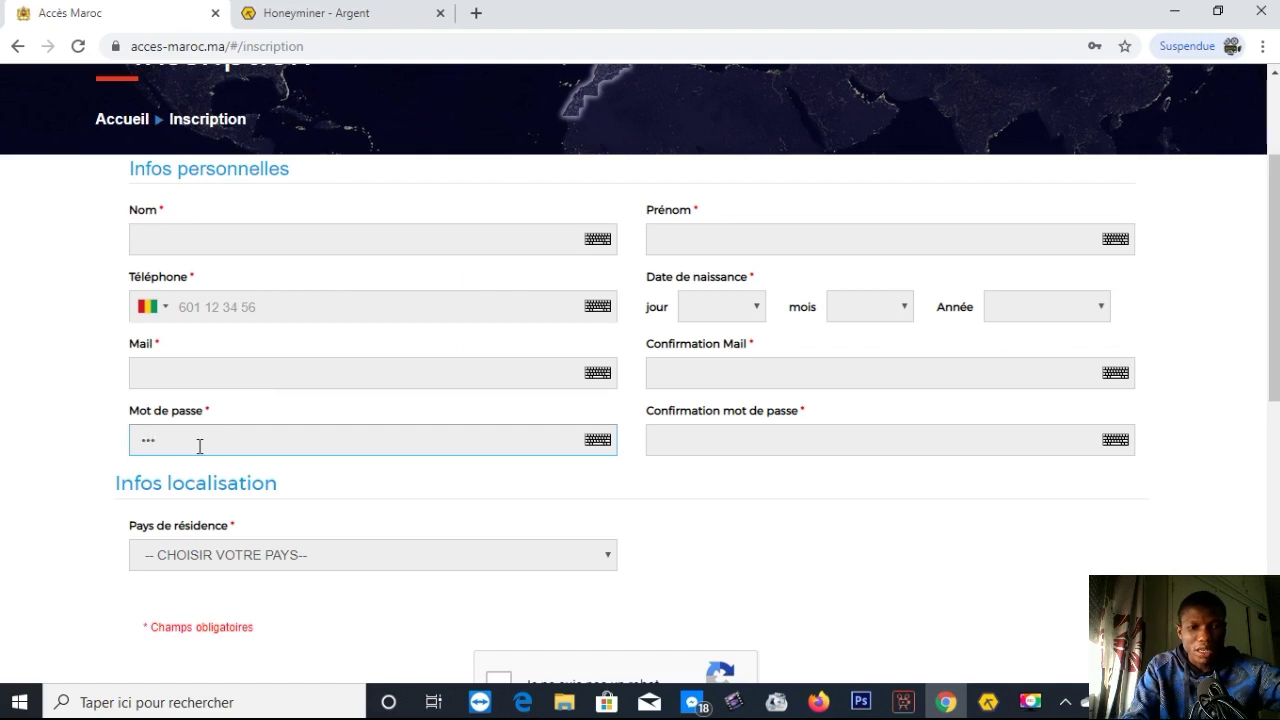
{"action": "type", "text": "•"}
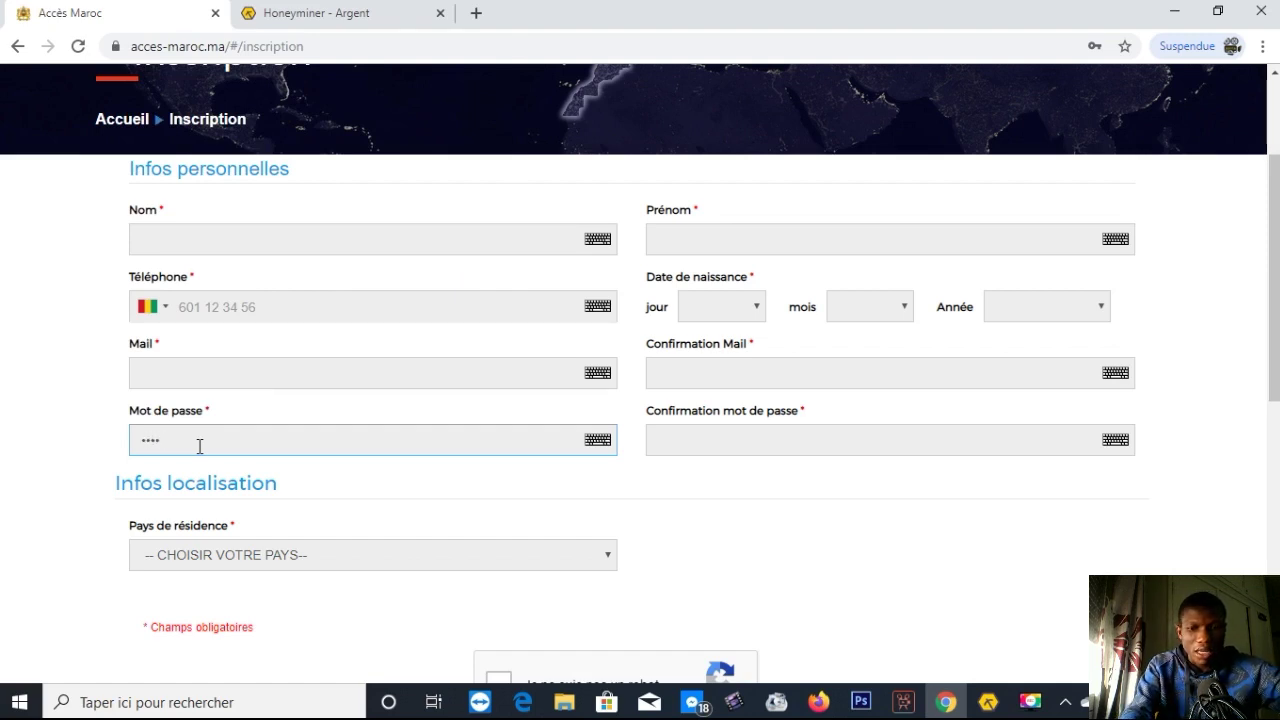
{"action": "key", "text": "BackSpace"}
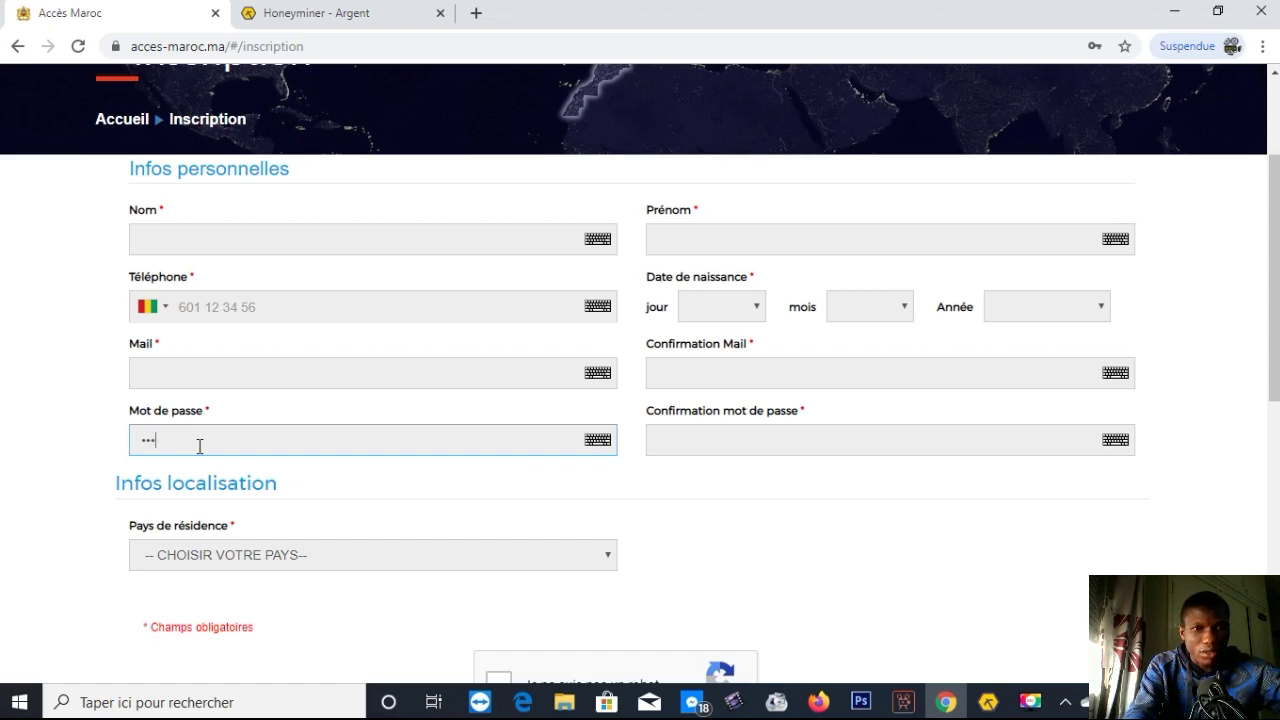
{"action": "type", "text": "•"}
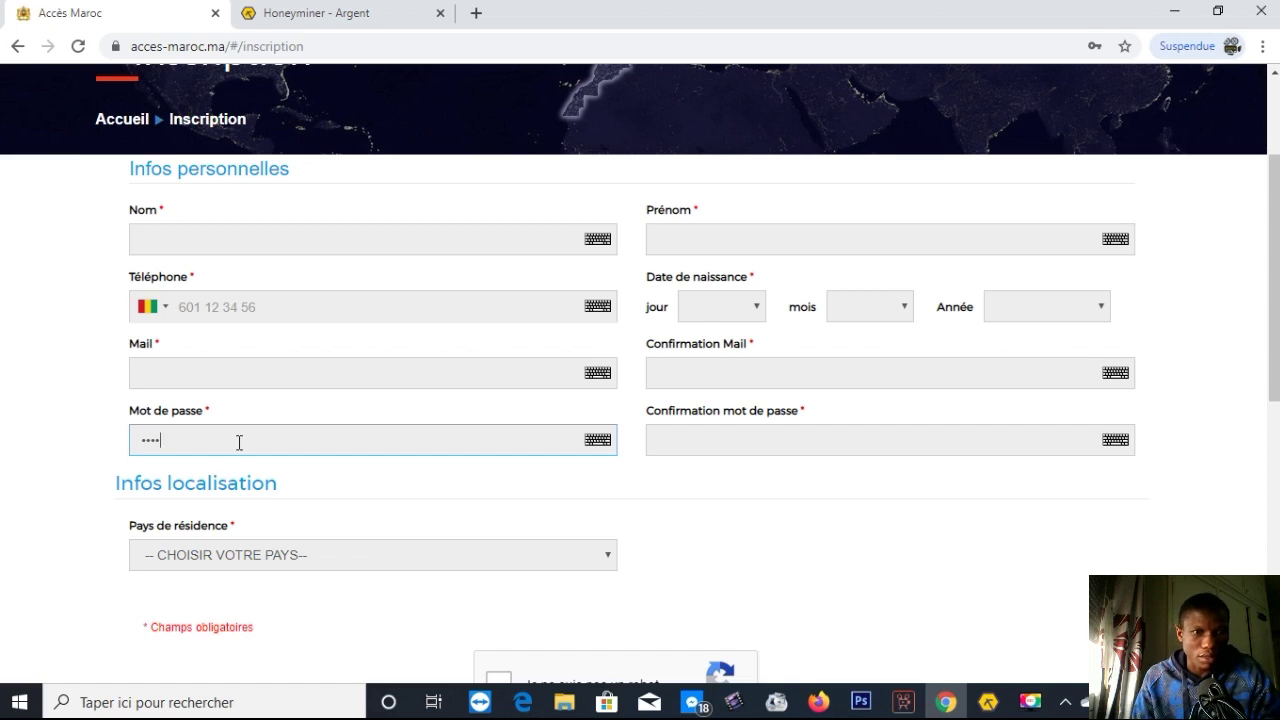
{"action": "key", "text": "alt+Tab"}
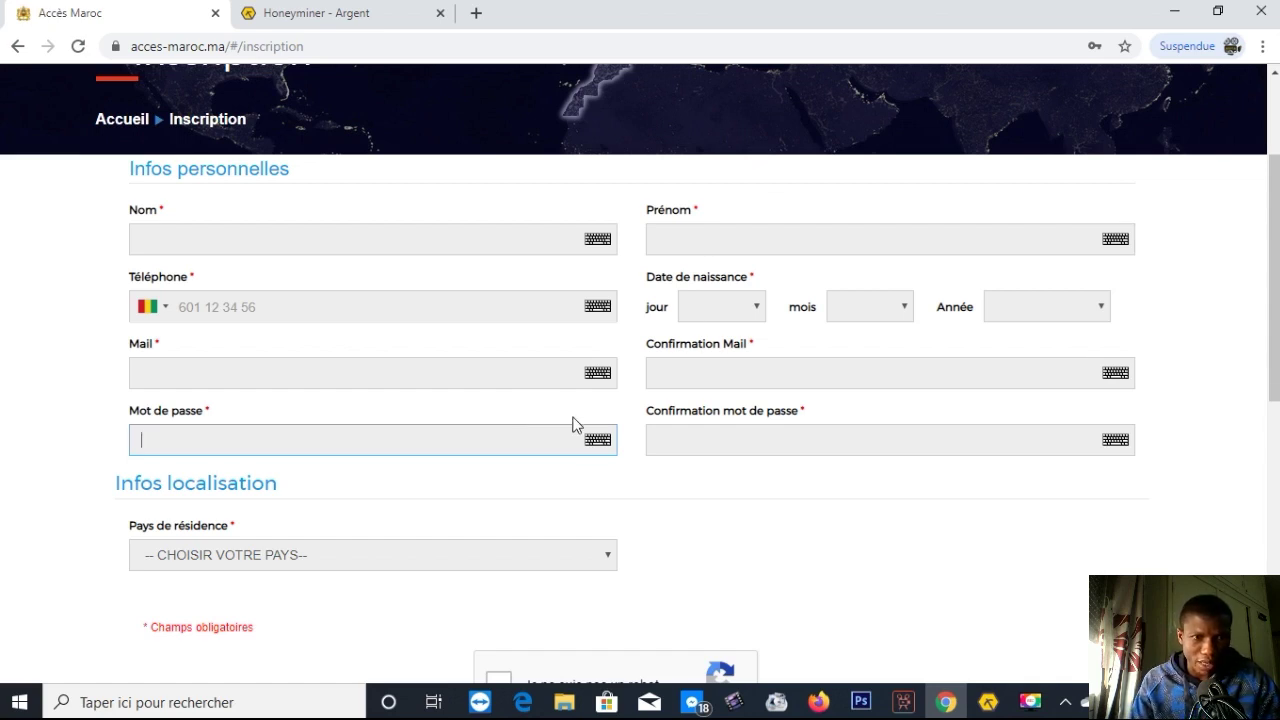
Choose GUINEE as the country of residence in the location information.
{"action": "scroll", "coordinate": [583, 480], "scroll_direction": "down", "scroll_amount": 2}
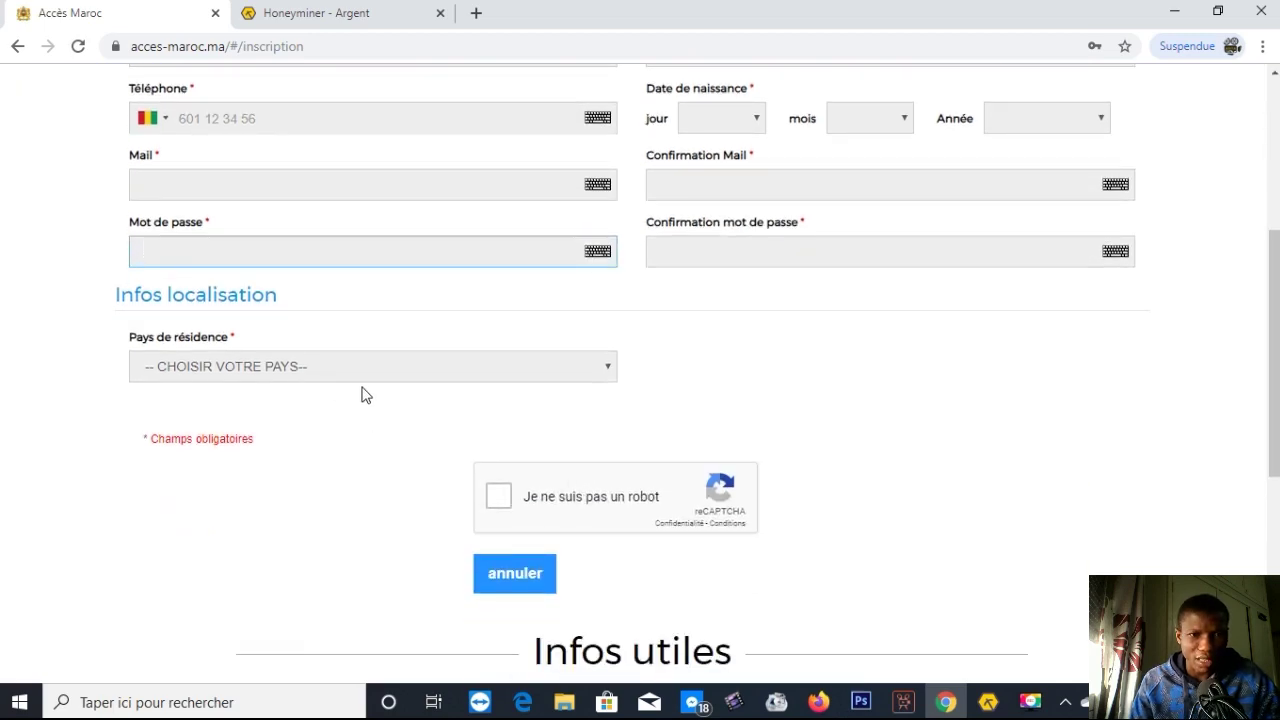
{"action": "scroll", "coordinate": [446, 394], "scroll_direction": "up", "scroll_amount": 2}
{"action": "scroll", "coordinate": [503, 457], "scroll_direction": "down", "scroll_amount": 1}
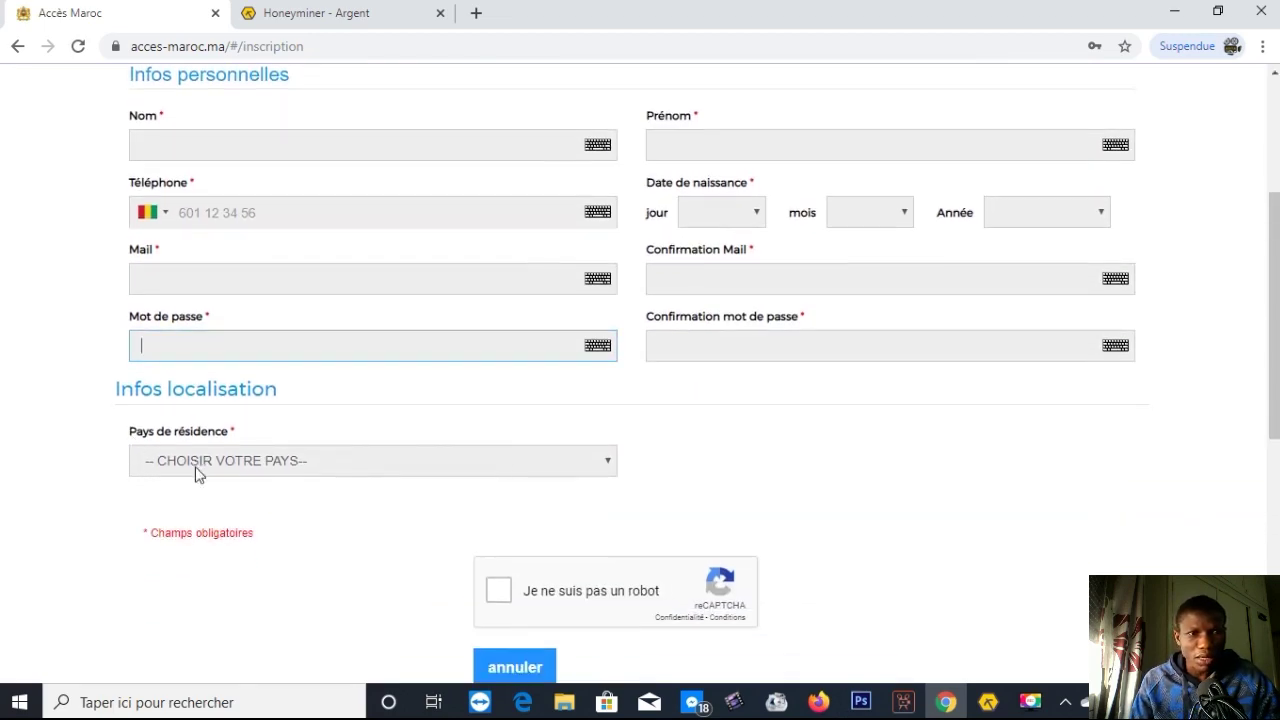
{"action": "left_click", "coordinate": [250, 470]}
{"action": "left_click", "coordinate": [1250, 509]}
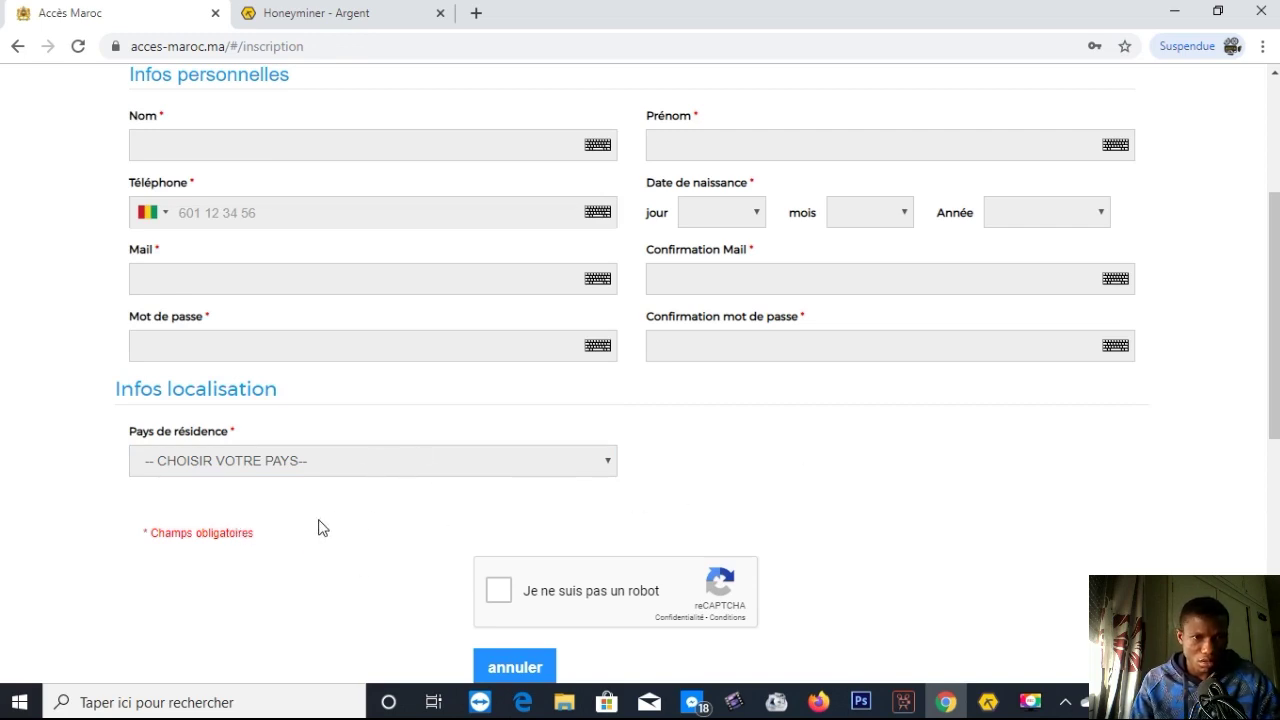
{"action": "left_click", "coordinate": [268, 470]}
{"action": "scroll", "coordinate": [212, 316], "scroll_direction": "down", "scroll_amount": 15}
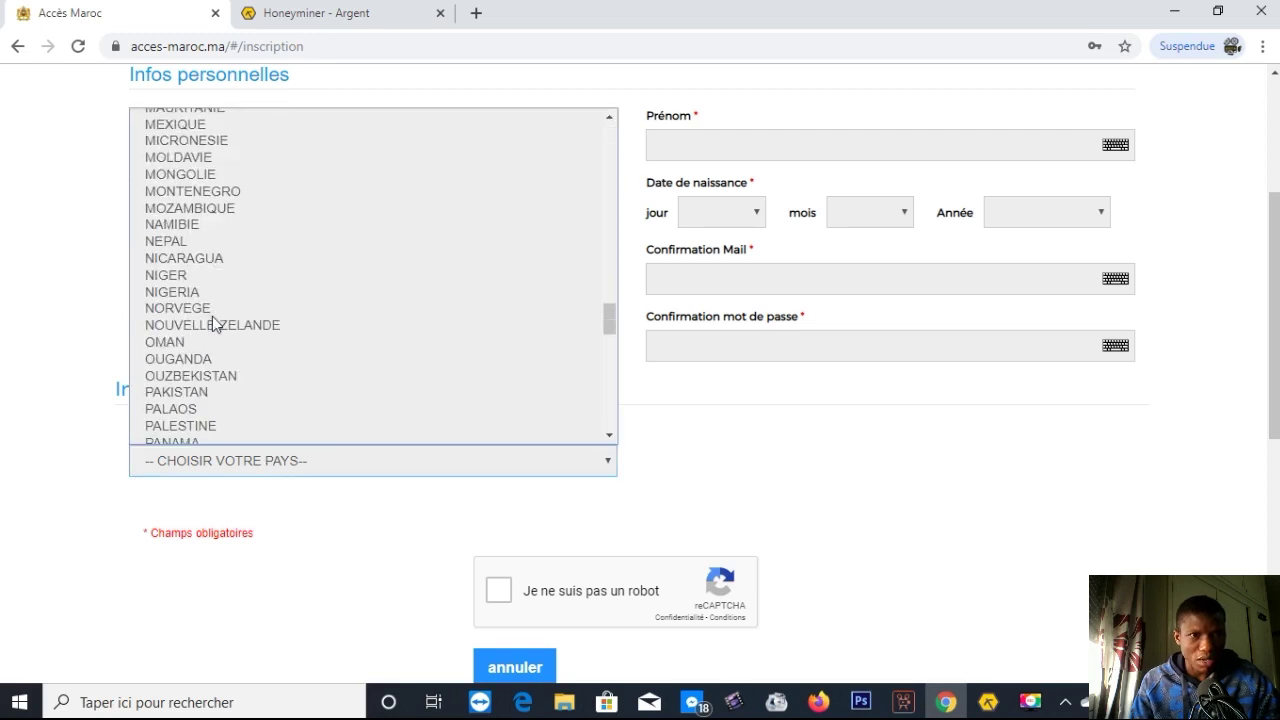
{"action": "scroll", "coordinate": [213, 323], "scroll_direction": "down", "scroll_amount": 7}
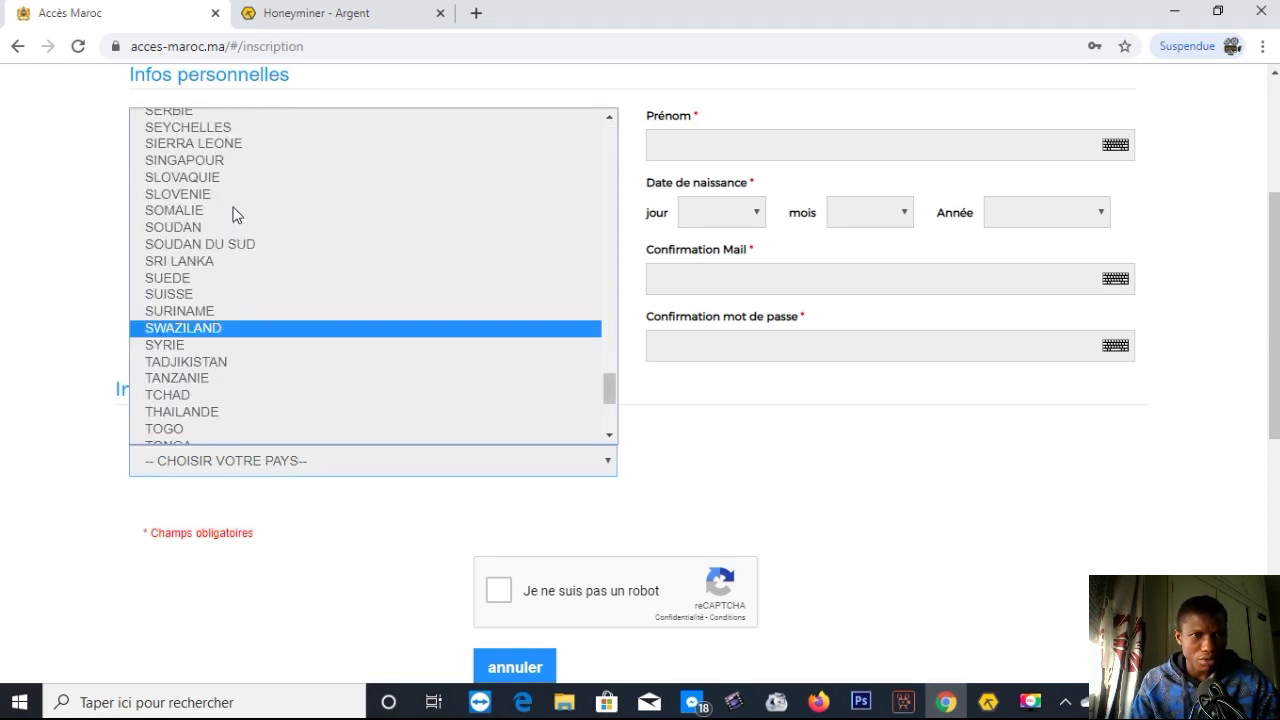
{"action": "scroll", "coordinate": [291, 331], "scroll_direction": "down", "scroll_amount": 3}
{"action": "scroll", "coordinate": [577, 297], "scroll_direction": "up", "scroll_amount": 20}
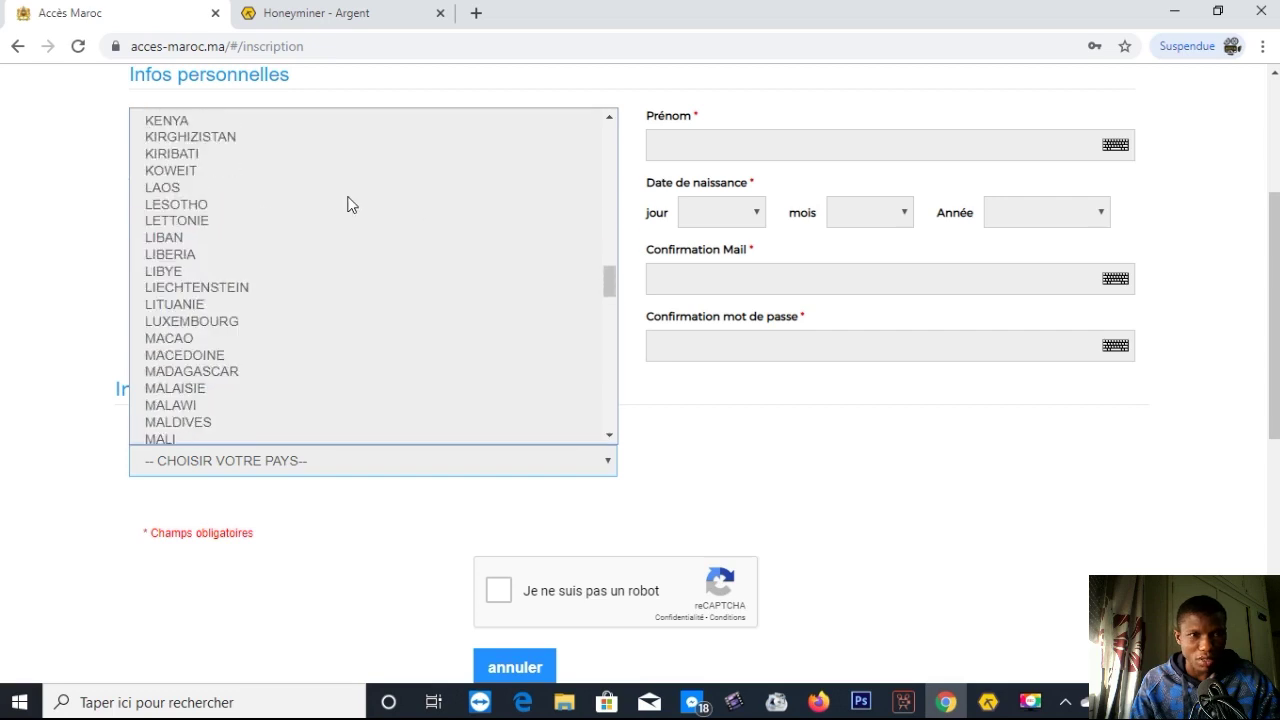
{"action": "scroll", "coordinate": [344, 219], "scroll_direction": "up", "scroll_amount": 9}
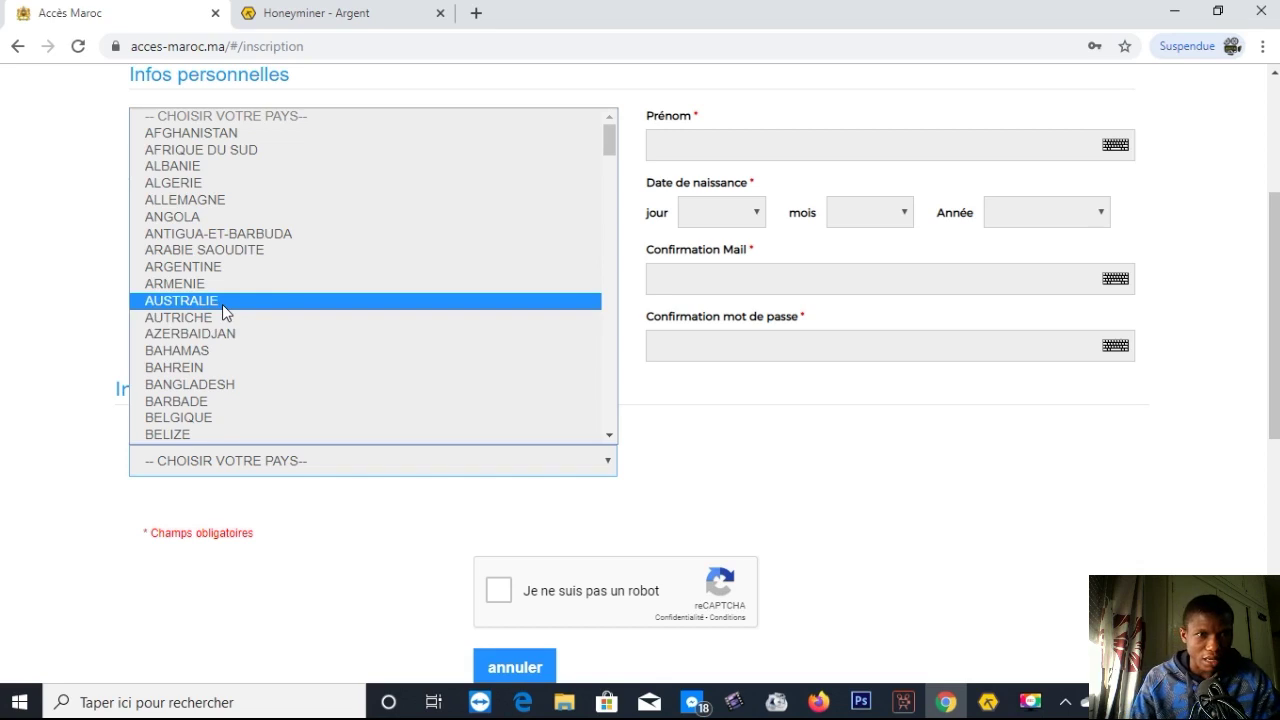
{"action": "key", "text": "g"}
{"action": "key", "text": "g"}
{"action": "key", "text": "g"}
{"action": "key", "text": "g"}
{"action": "key", "text": "g"}
{"action": "key", "text": "g"}
{"action": "key", "text": "g"}
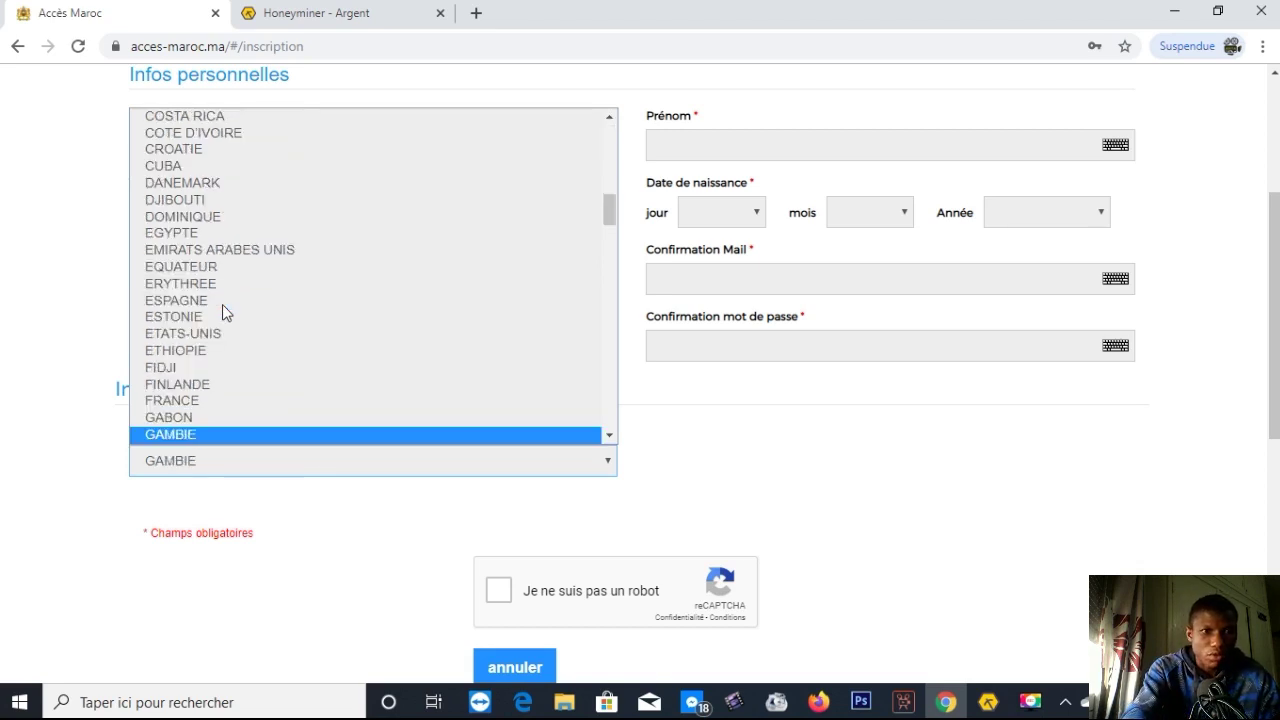
{"action": "key", "text": "g"}
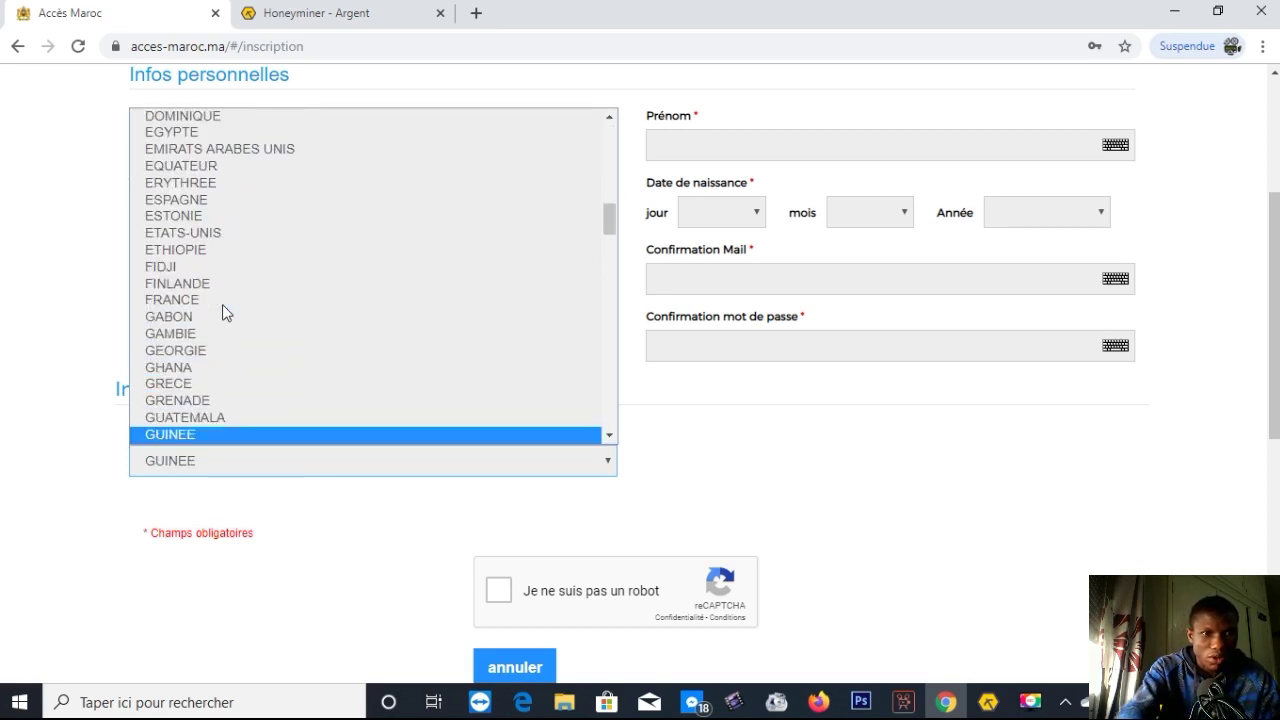
{"action": "left_click", "coordinate": [189, 435]}
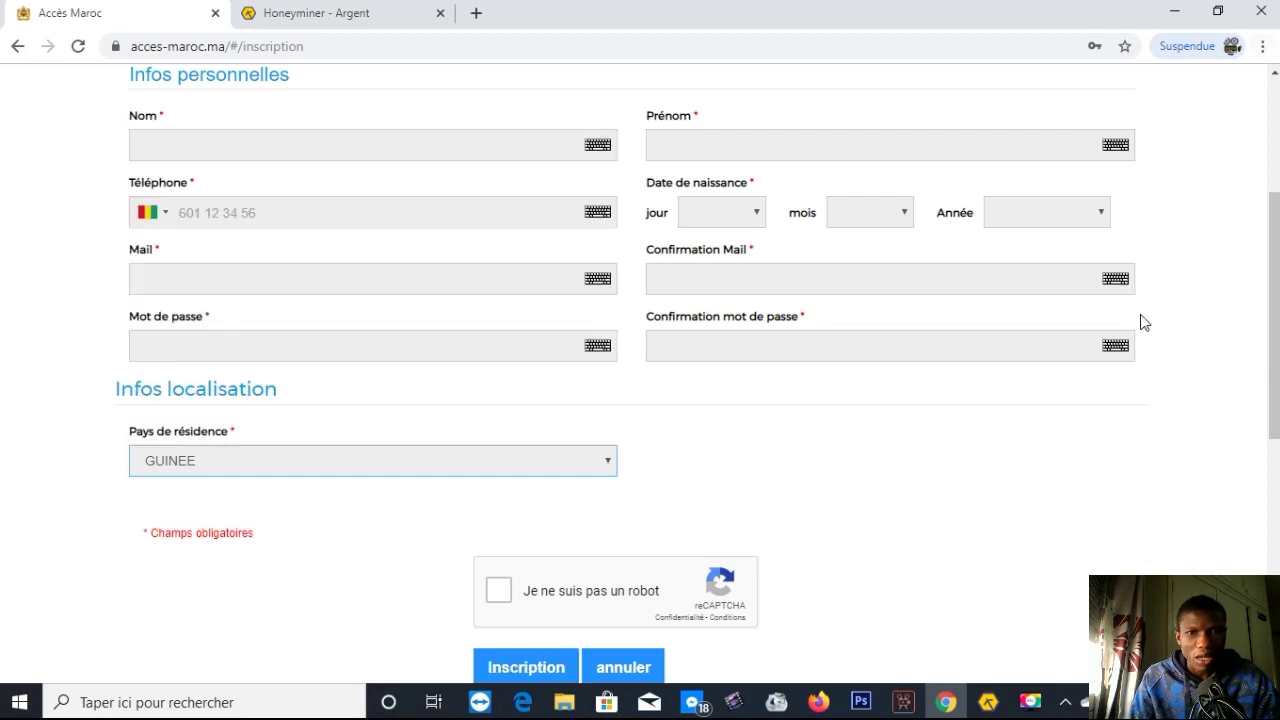
{"action": "scroll", "coordinate": [834, 334], "scroll_direction": "down", "scroll_amount": 2}
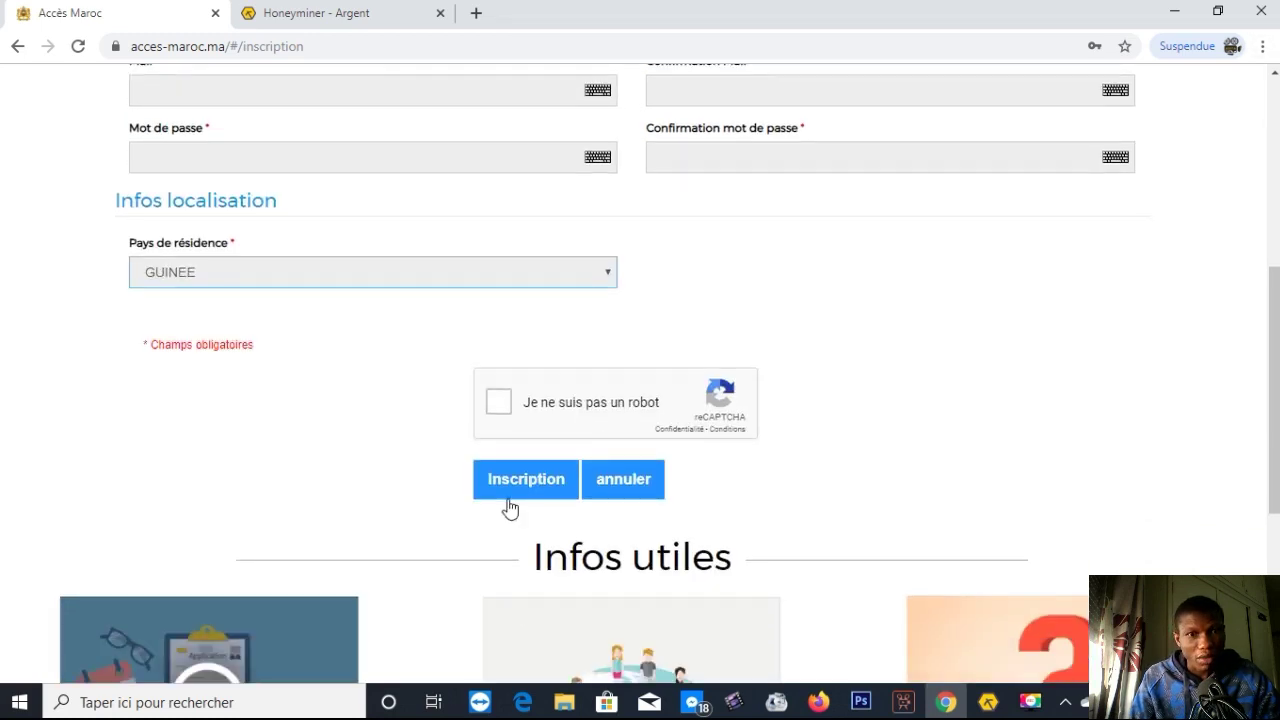
Start the reCAPTCHA check on the registration form and select the six squares covering the traffic lights.
{"action": "scroll", "coordinate": [908, 283], "scroll_direction": "up", "scroll_amount": 2}
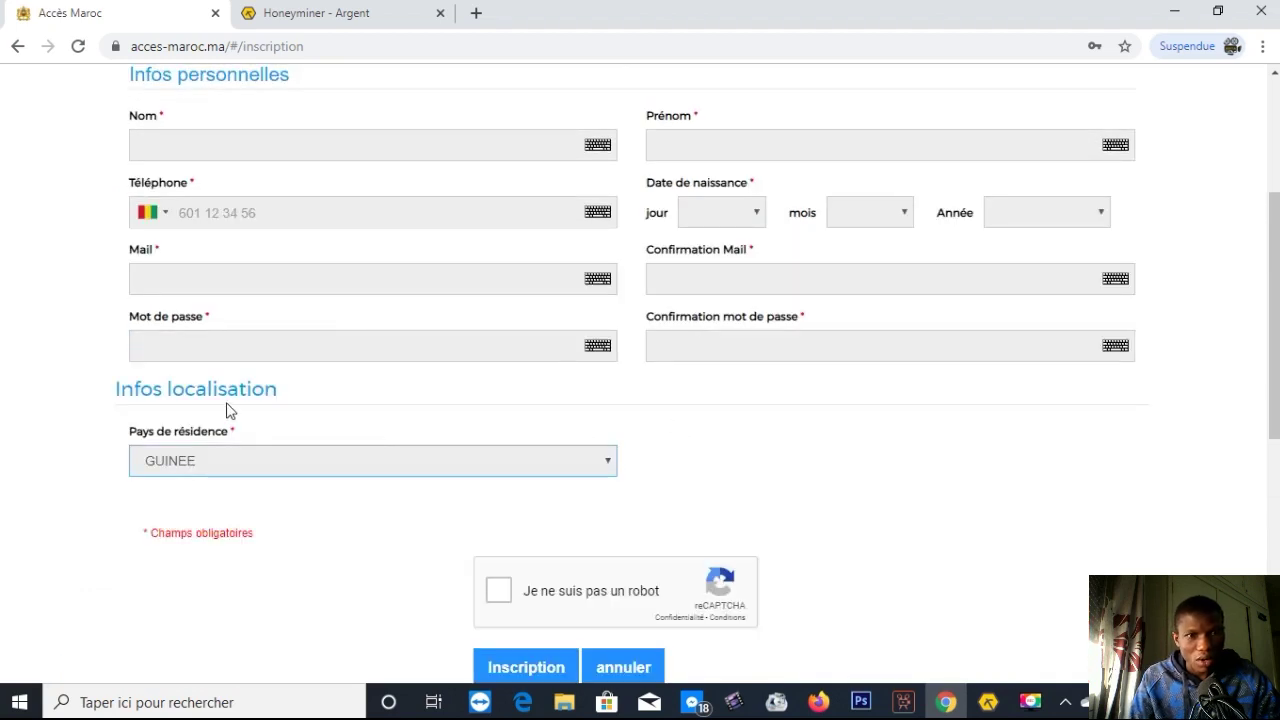
{"action": "scroll", "coordinate": [200, 345], "scroll_direction": "down", "scroll_amount": 3}
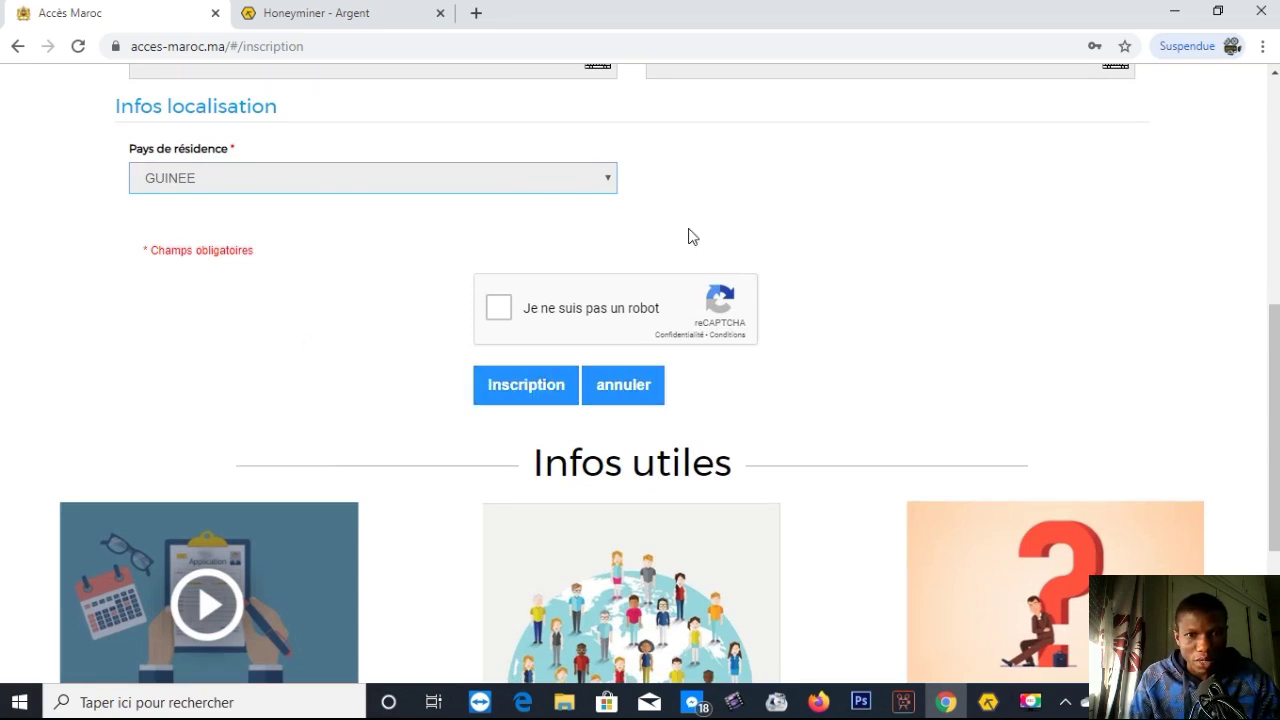
{"action": "left_click", "coordinate": [498, 308]}
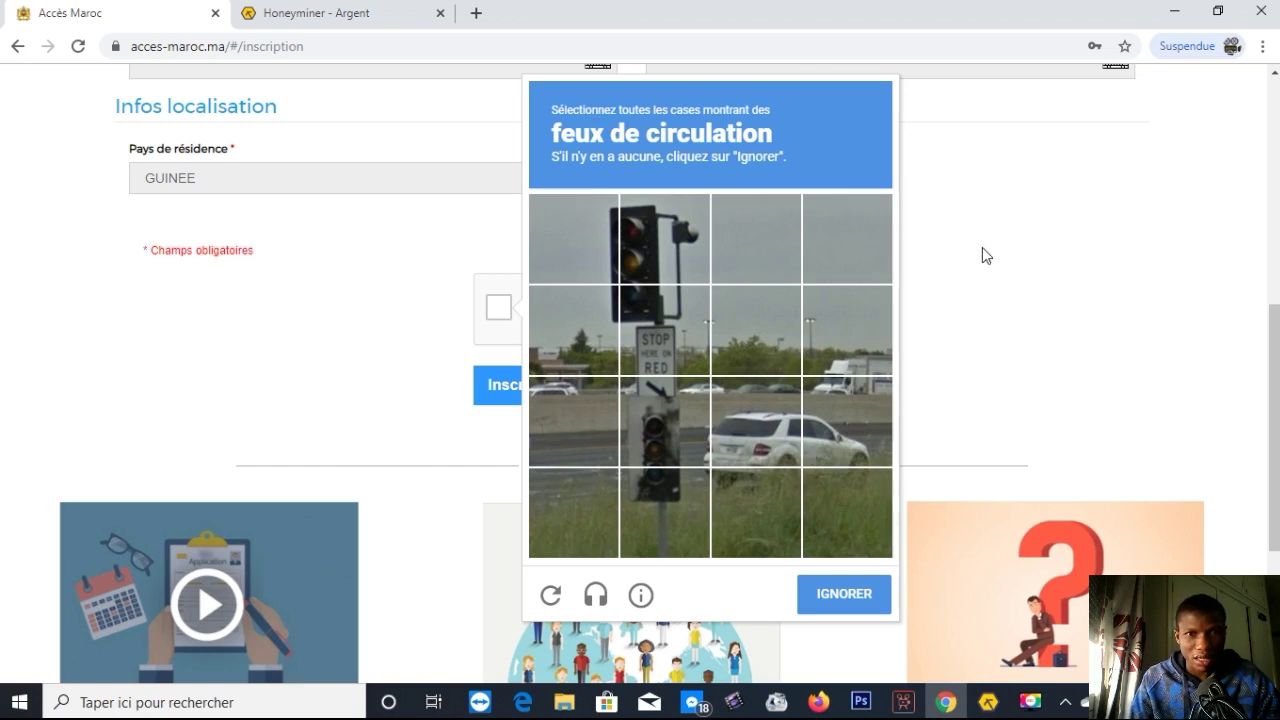
{"action": "left_click", "coordinate": [648, 245]}
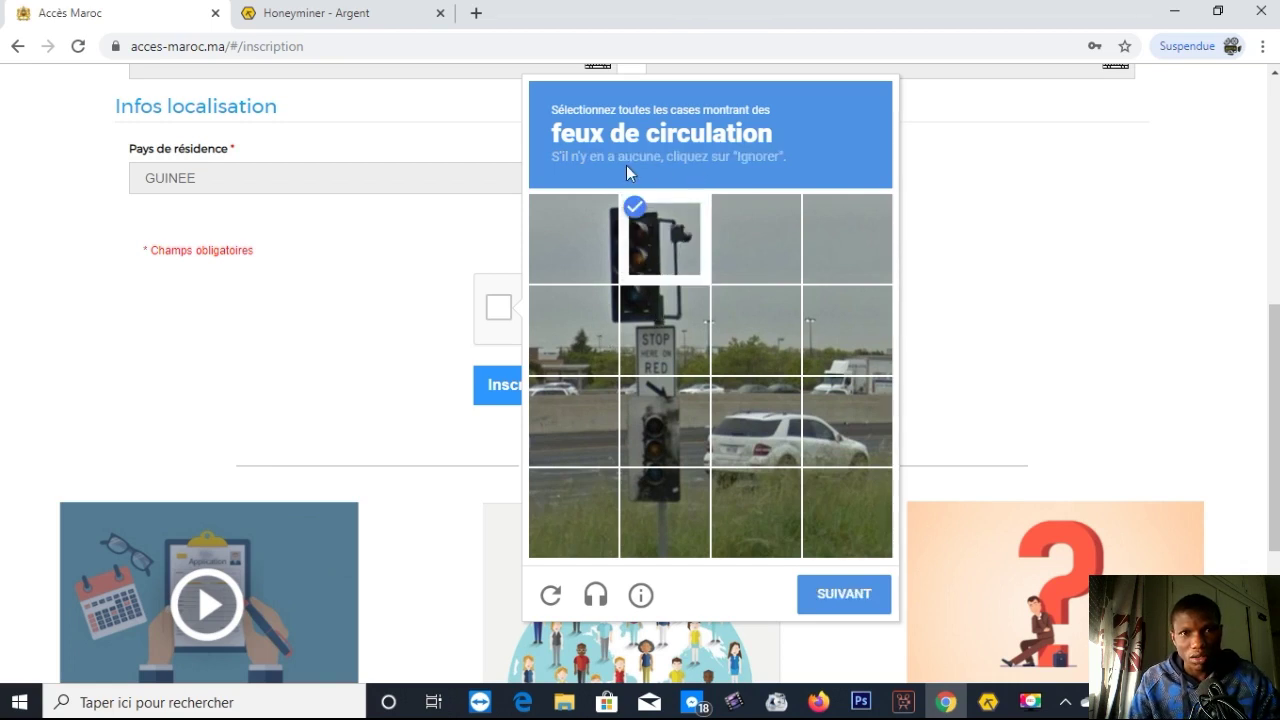
{"action": "left_click", "coordinate": [659, 362]}
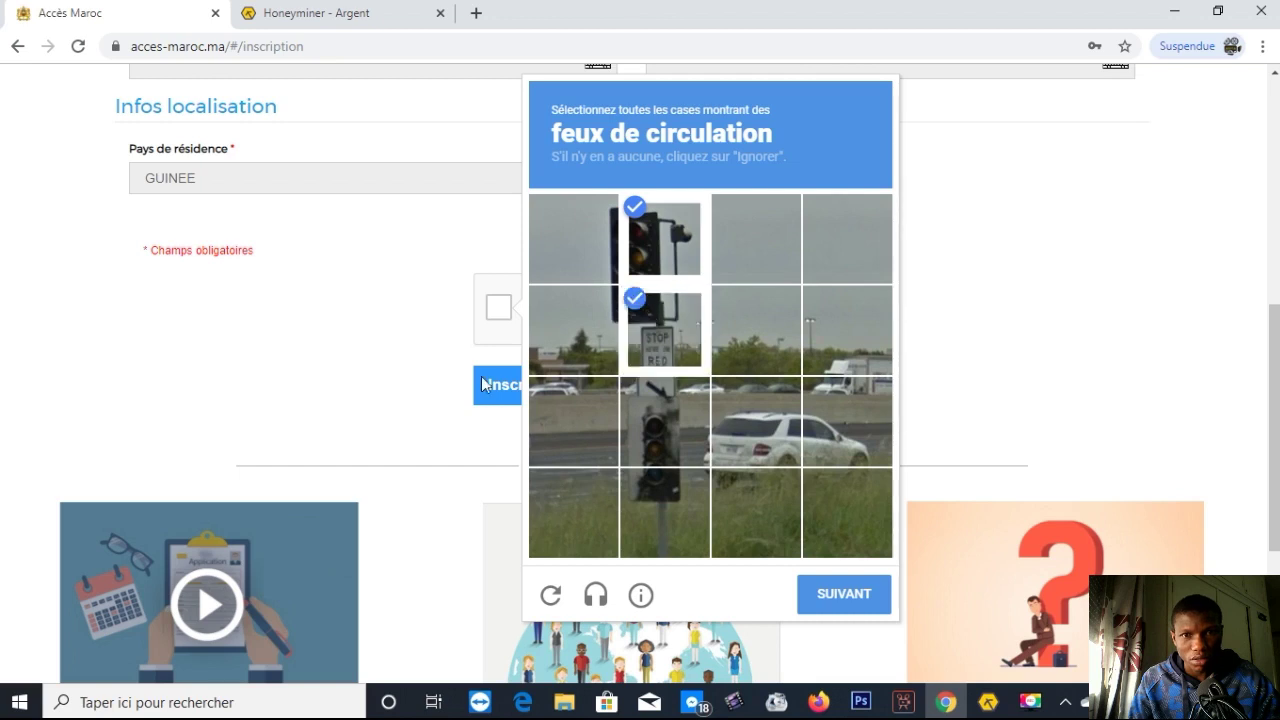
{"action": "left_click", "coordinate": [607, 226]}
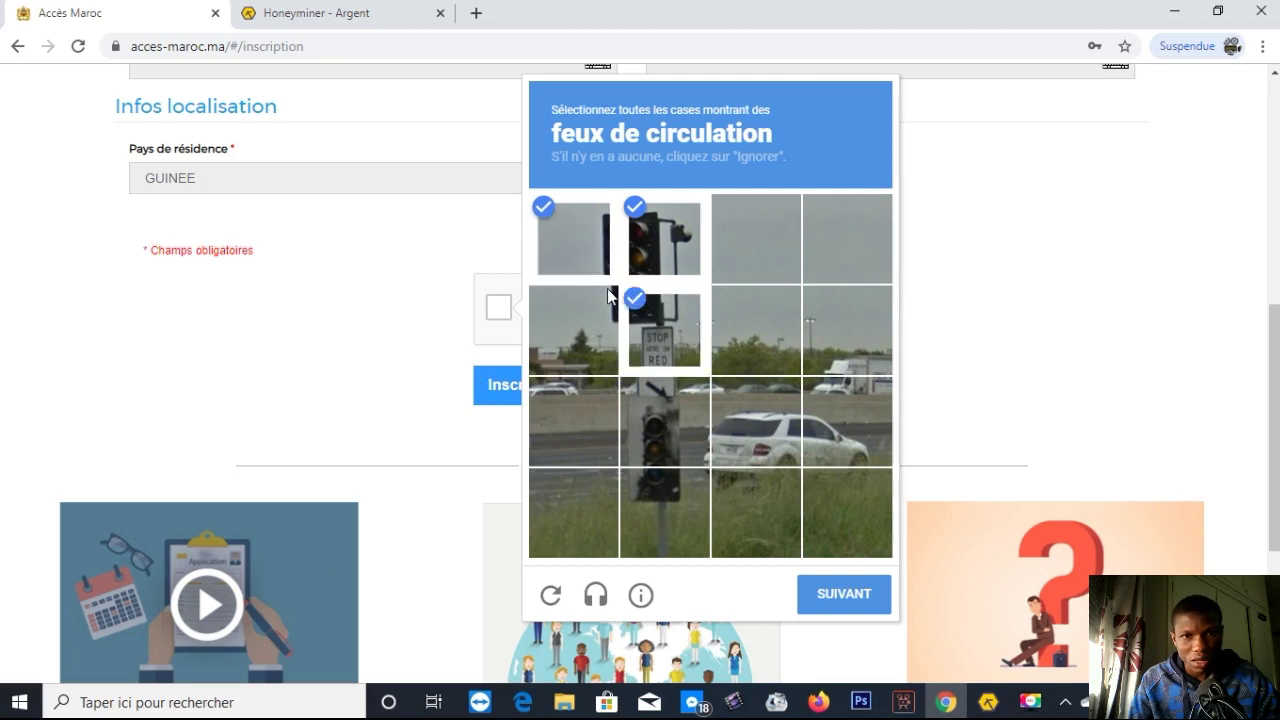
{"action": "left_click", "coordinate": [607, 300]}
{"action": "left_click", "coordinate": [650, 440]}
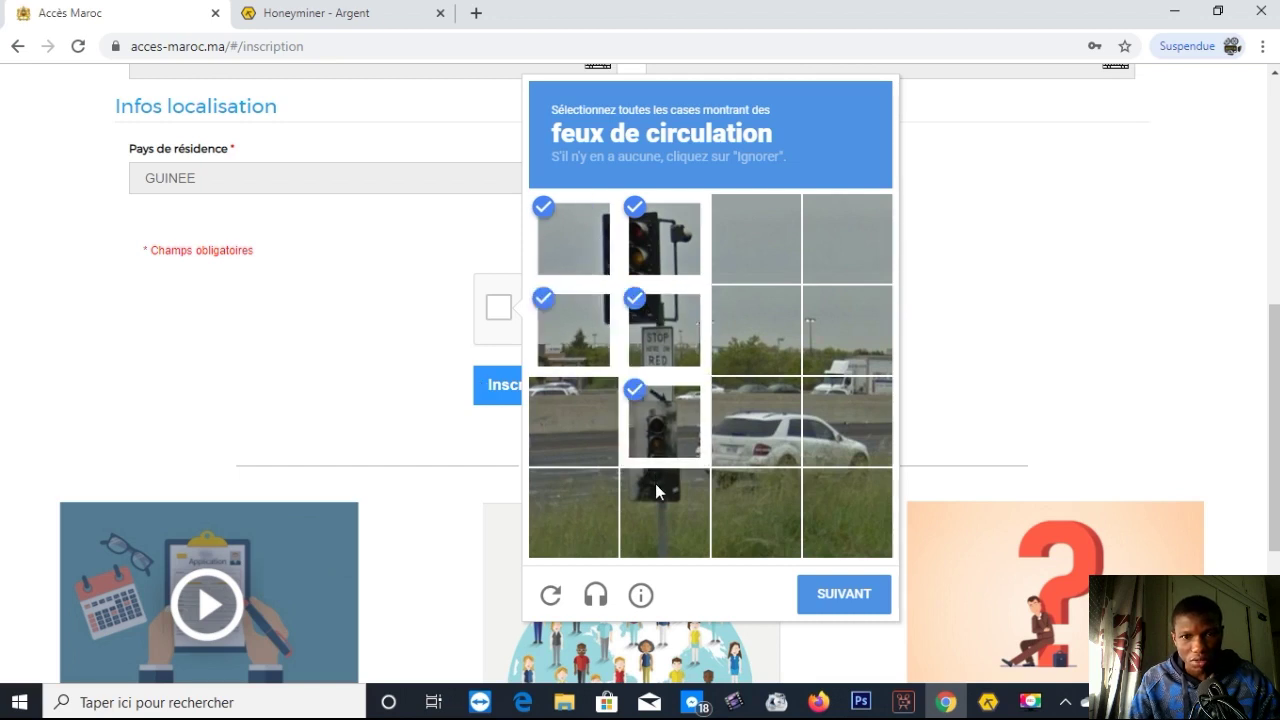
{"action": "left_click", "coordinate": [655, 483]}
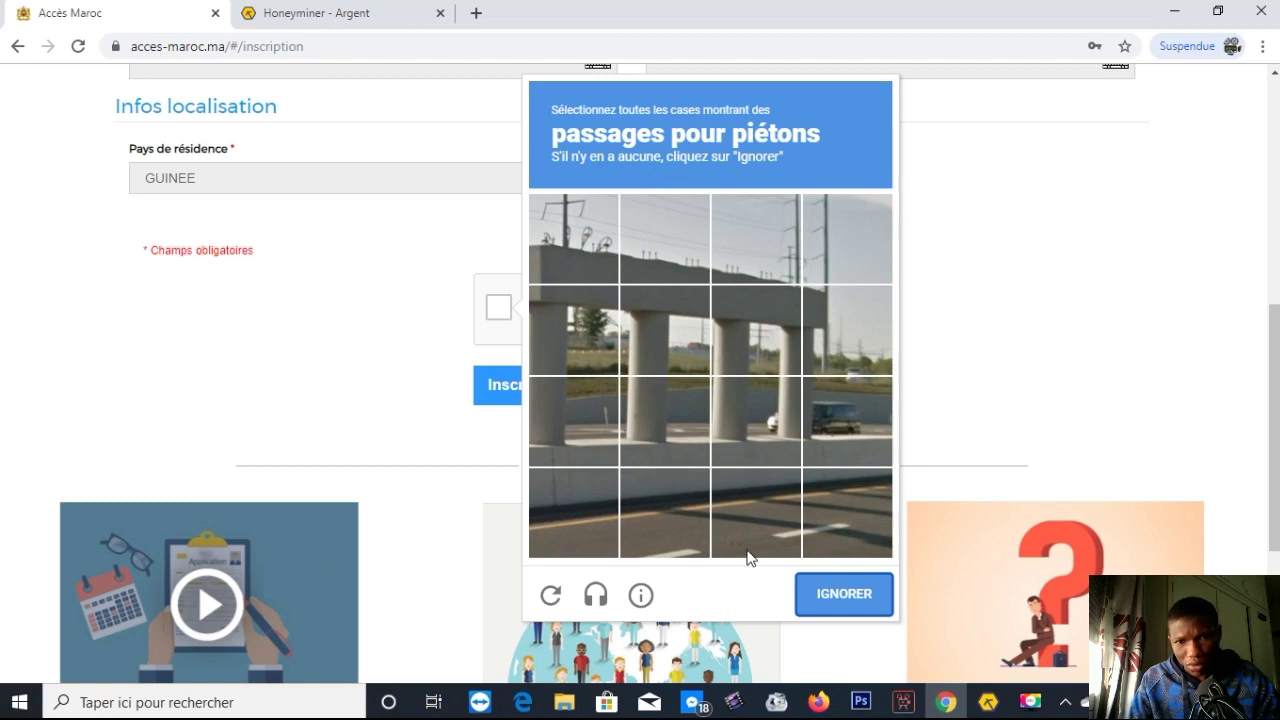
Select the first three squares of the third row in the pedestrian-crossing challenge and validate the reCAPTCHA.
{"action": "scroll", "coordinate": [747, 528], "scroll_direction": "down", "scroll_amount": 1}
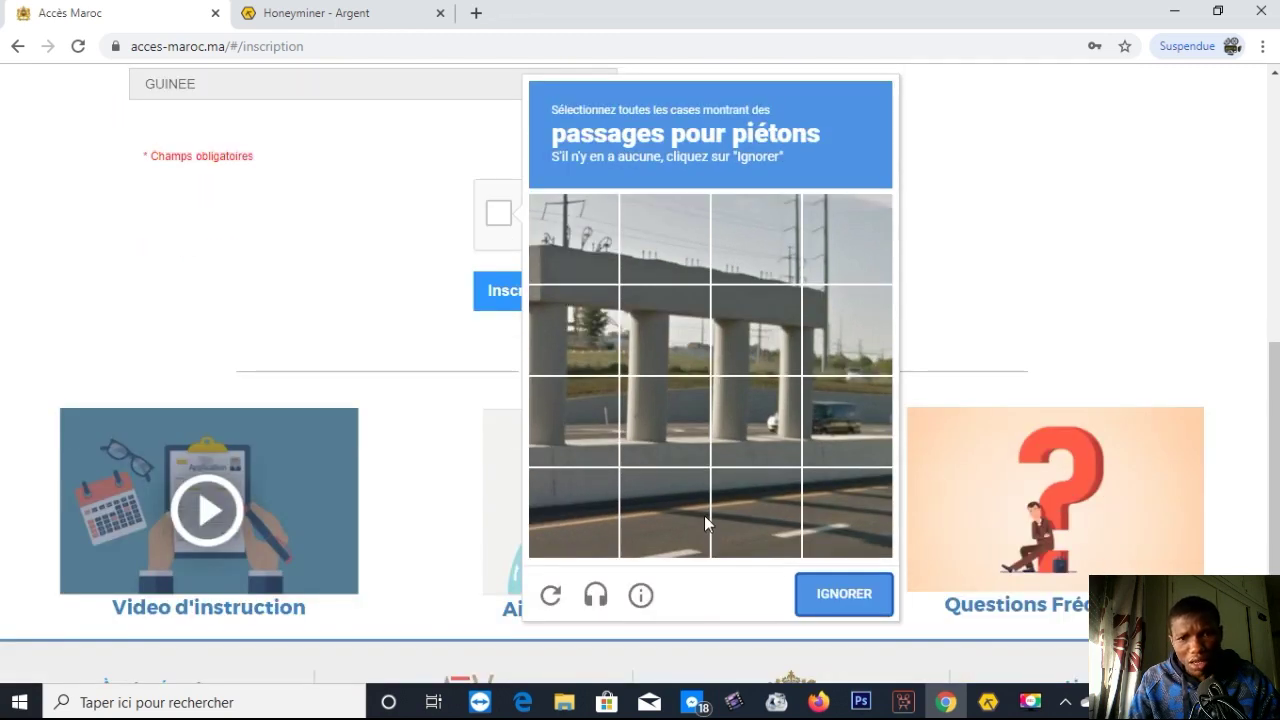
{"action": "left_click", "coordinate": [583, 404]}
{"action": "left_click", "coordinate": [665, 420]}
{"action": "left_click", "coordinate": [727, 438]}
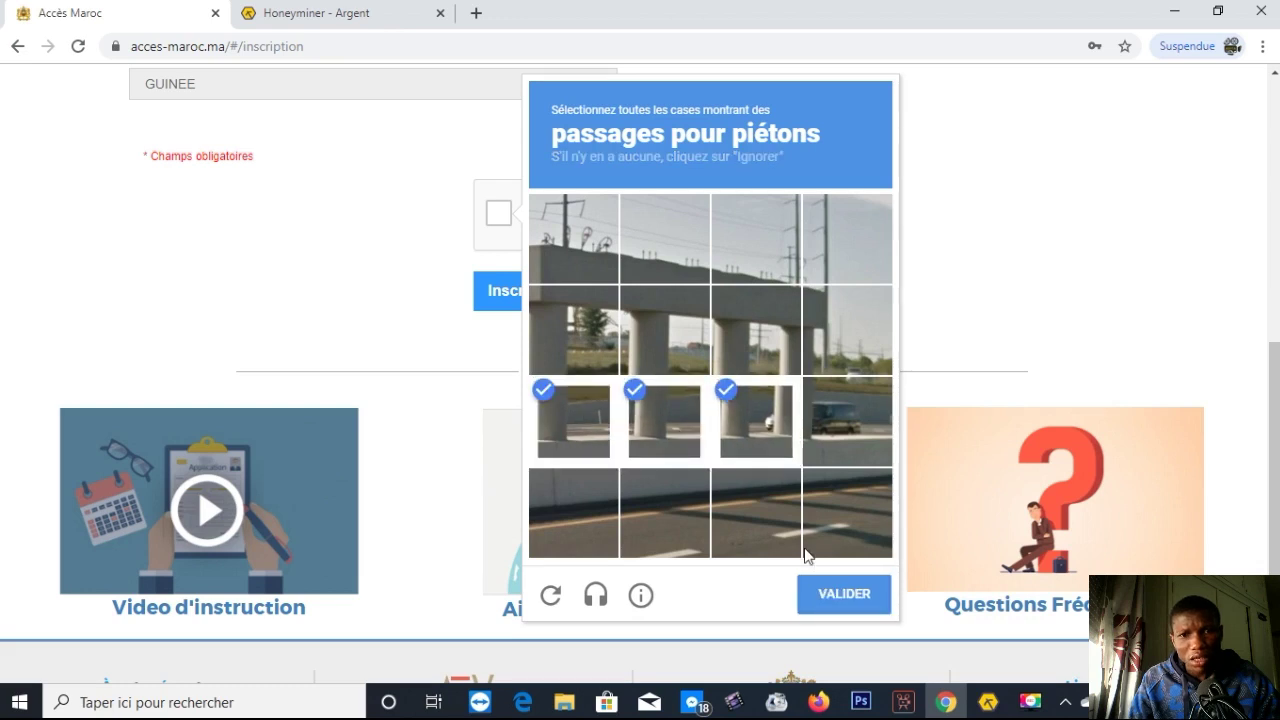
{"action": "left_click", "coordinate": [843, 596]}
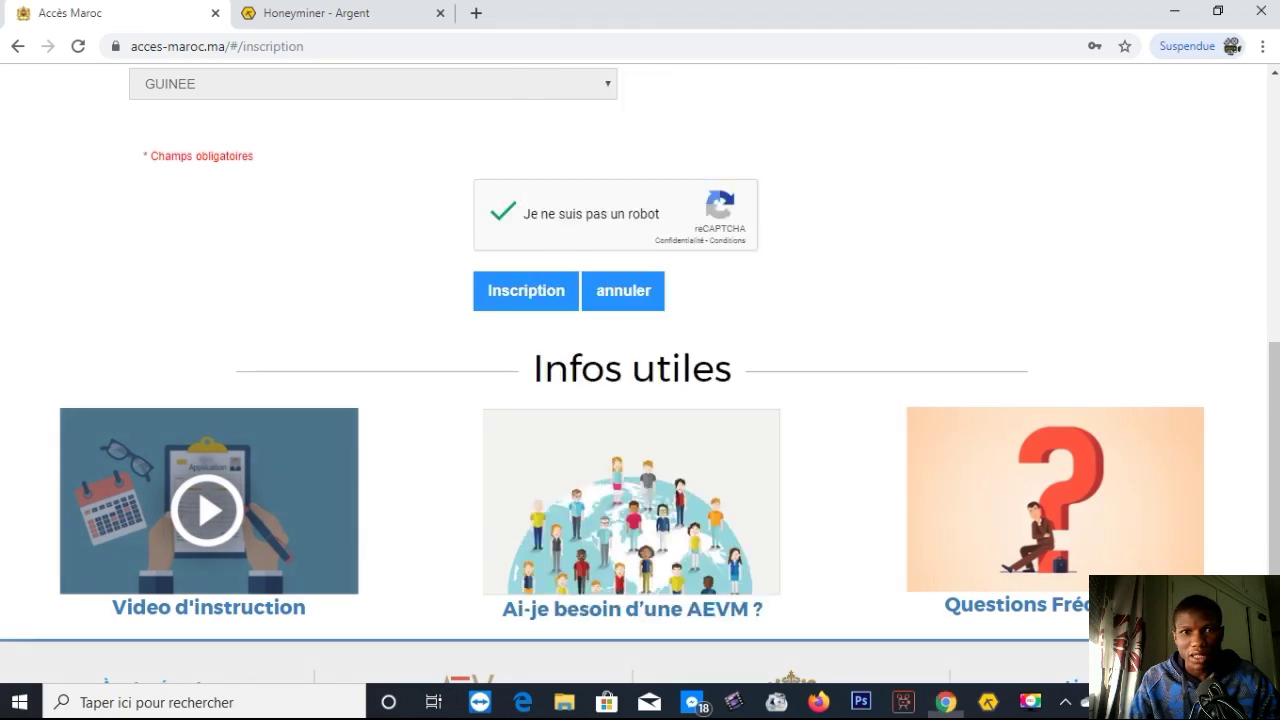
{"action": "left_click", "coordinate": [500, 308]}
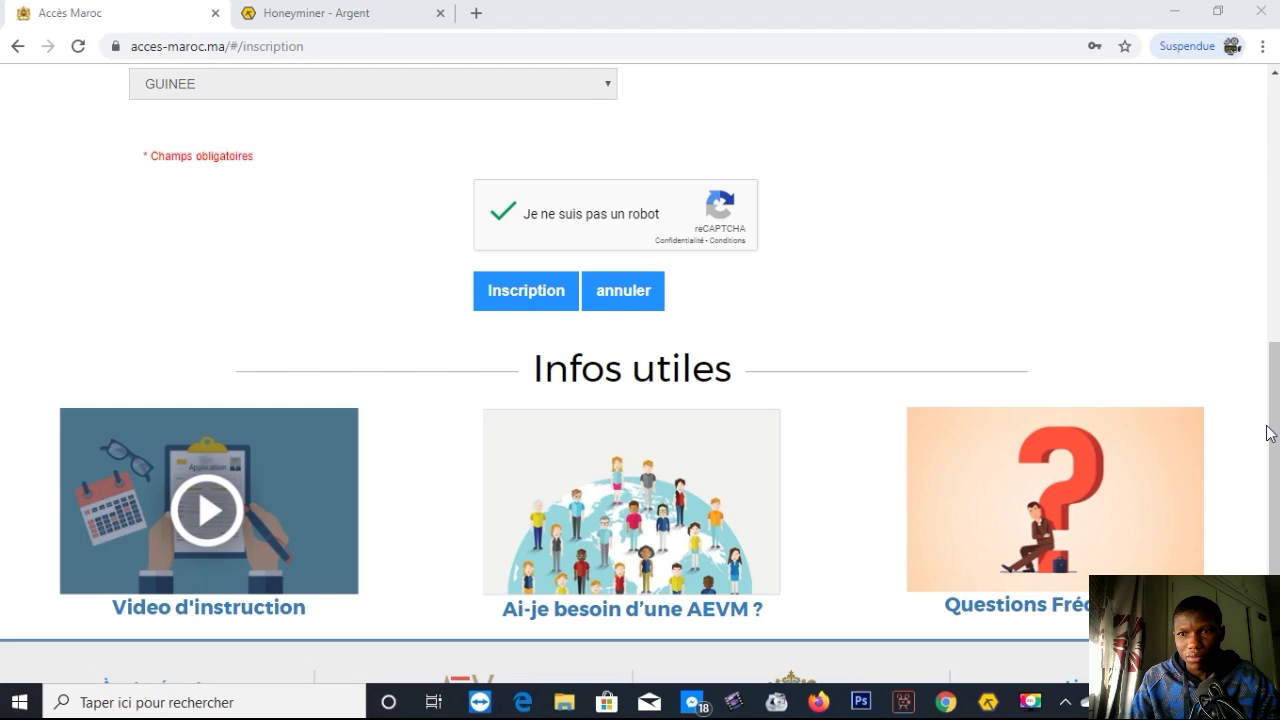
Review the registration form from the personal details to the Inscription button, then open the login page.
{"action": "scroll", "coordinate": [1270, 432], "scroll_direction": "up", "scroll_amount": 6}
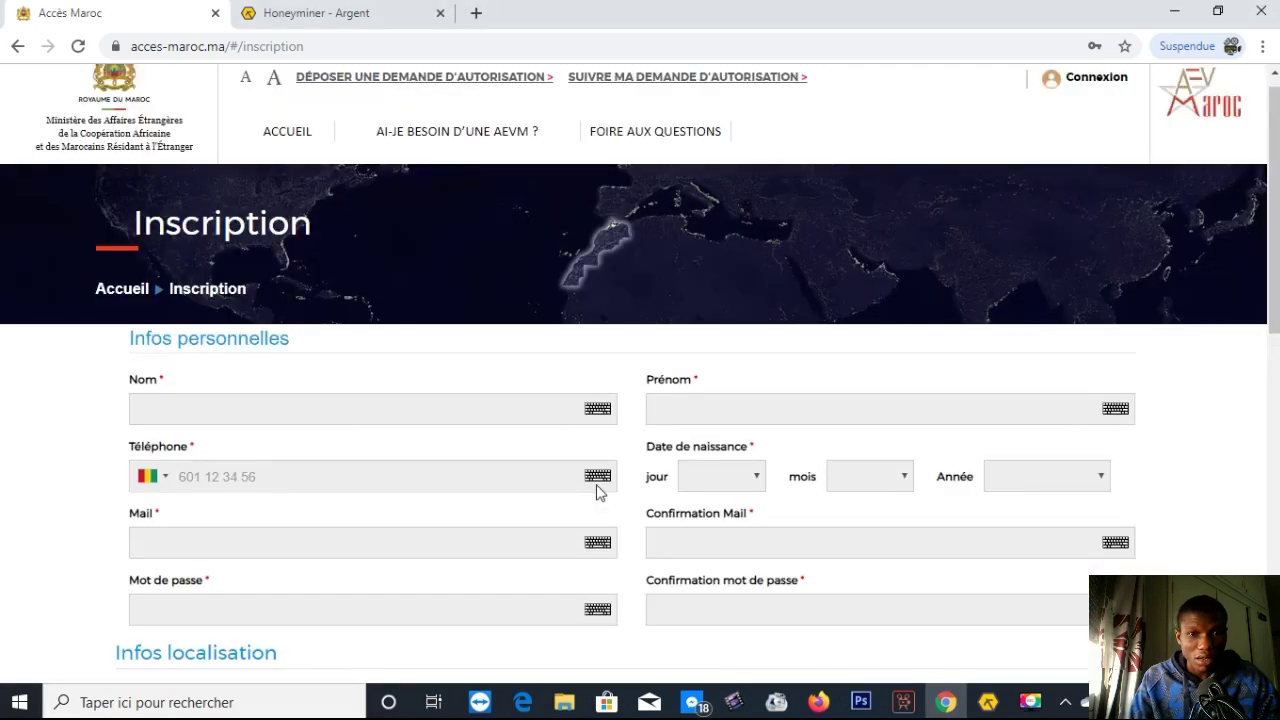
{"action": "scroll", "coordinate": [594, 491], "scroll_direction": "down", "scroll_amount": 6}
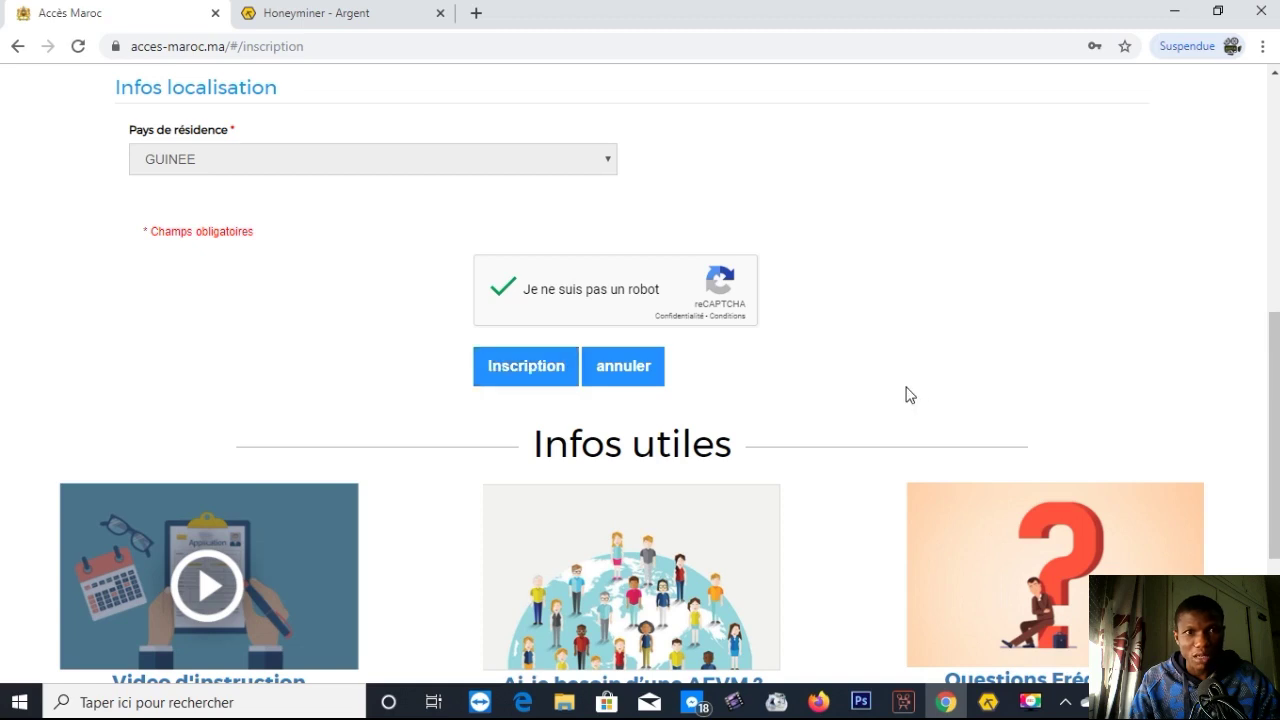
{"action": "scroll", "coordinate": [1017, 280], "scroll_direction": "up", "scroll_amount": 6}
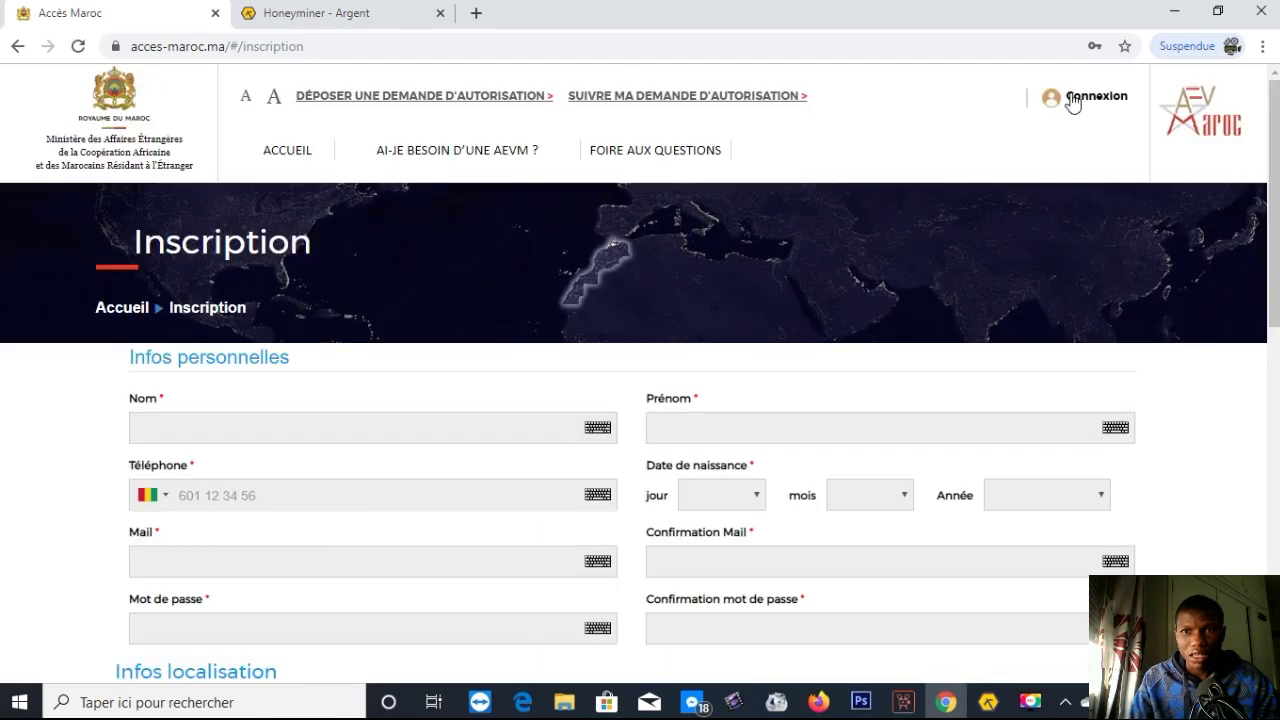
{"action": "left_click", "coordinate": [1072, 103]}
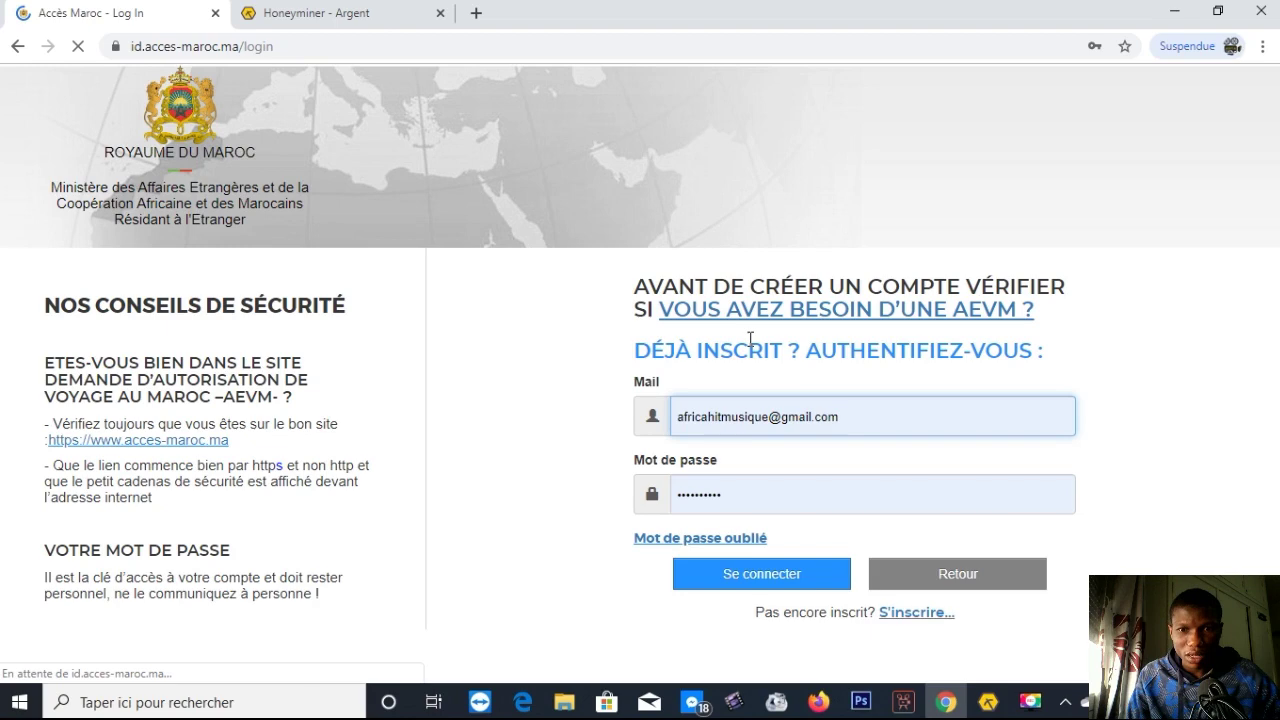
Clear the prefilled e-mail address from the Mail field of the login form.
{"action": "left_click", "coordinate": [853, 418]}
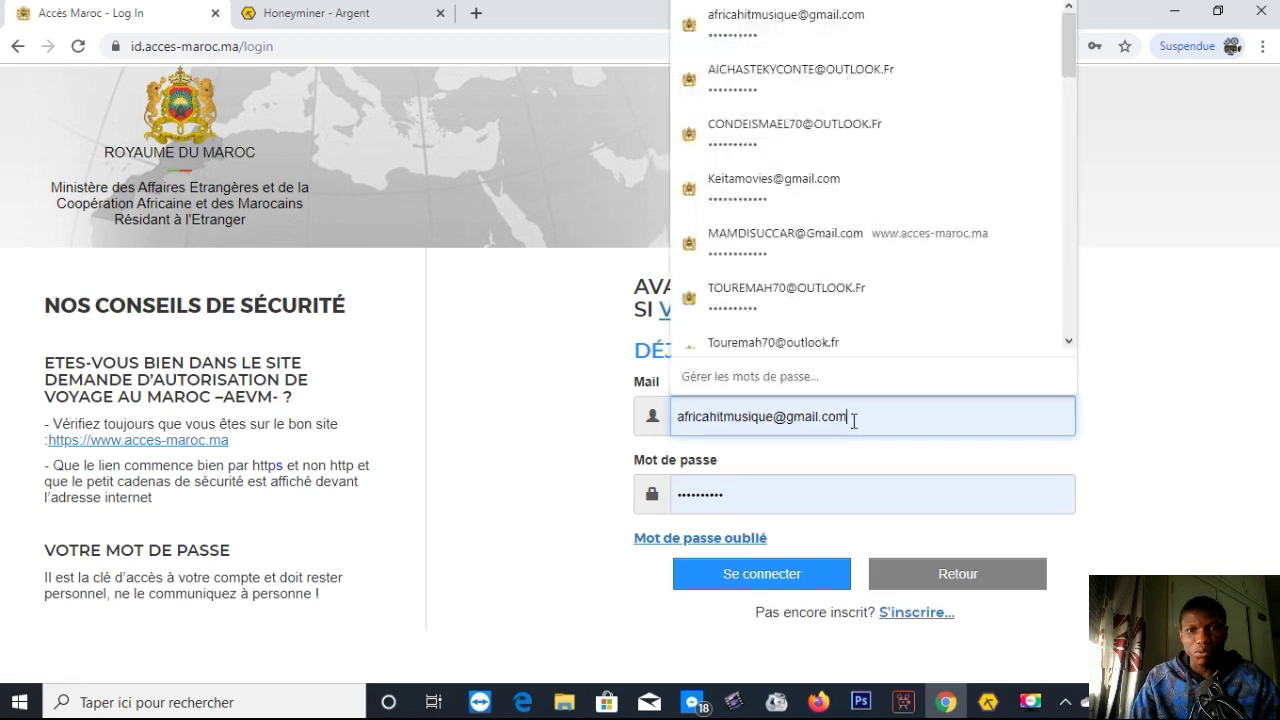
{"action": "key", "text": "BackSpace"}
{"action": "key", "text": "BackSpace"}
{"action": "key", "text": "BackSpace"}
{"action": "key", "text": "BackSpace"}
{"action": "key", "text": "BackSpace"}
{"action": "key", "text": "BackSpace"}
{"action": "key", "text": "BackSpace"}
{"action": "key", "text": "BackSpace"}
{"action": "key", "text": "BackSpace"}
{"action": "key", "text": "BackSpace"}
{"action": "key", "text": "BackSpace"}
{"action": "key", "text": "BackSpace"}
{"action": "key", "text": "BackSpace"}
{"action": "key", "text": "BackSpace"}
{"action": "key", "text": "BackSpace"}
{"action": "key", "text": "BackSpace"}
{"action": "key", "text": "BackSpace"}
{"action": "key", "text": "BackSpace"}
{"action": "key", "text": "BackSpace"}
{"action": "key", "text": "BackSpace"}
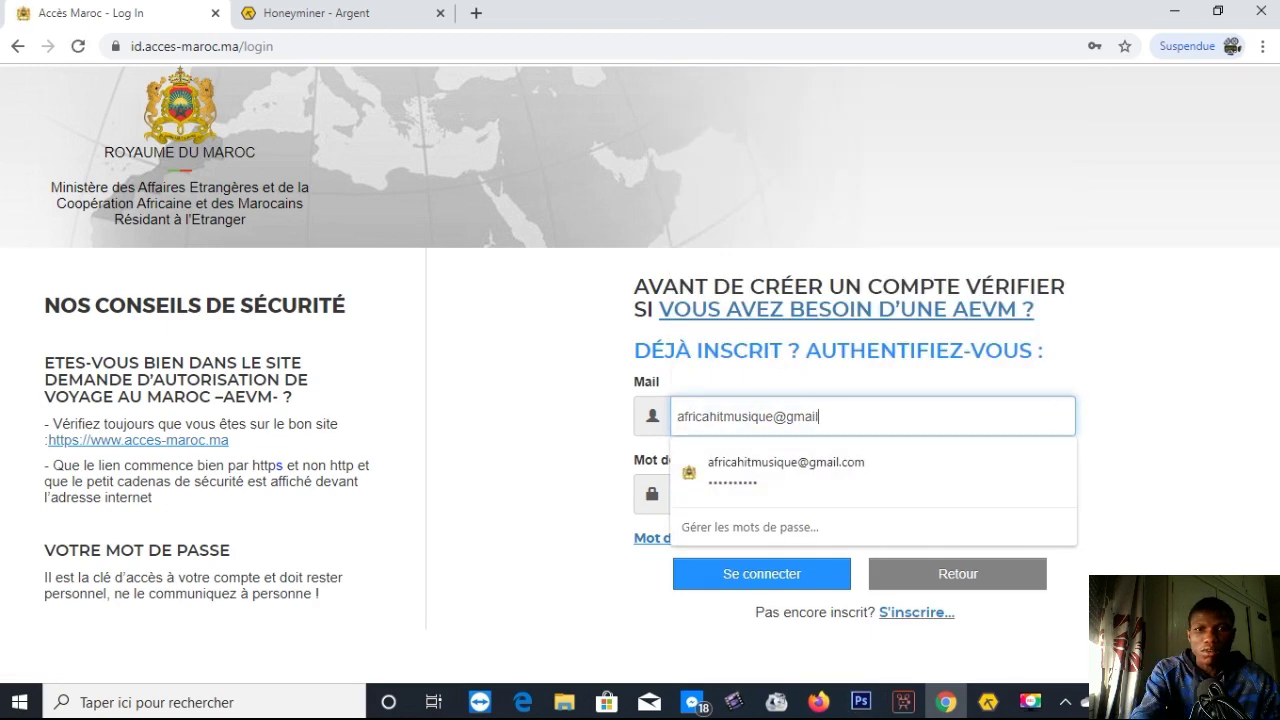